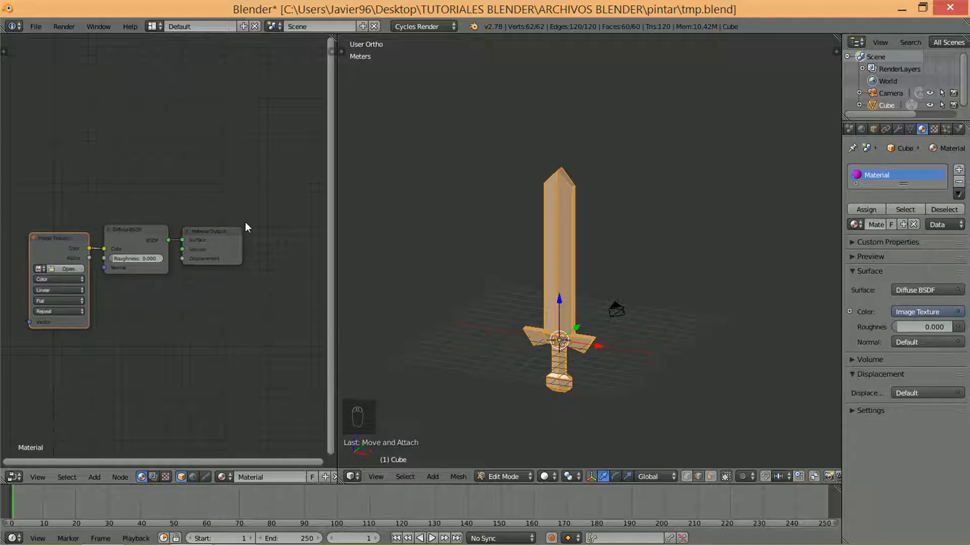
# Change the node editor area to the UV/Image Editor and view the sword from the front
pyautogui.click(7, 481)
pyautogui.click(49, 383)
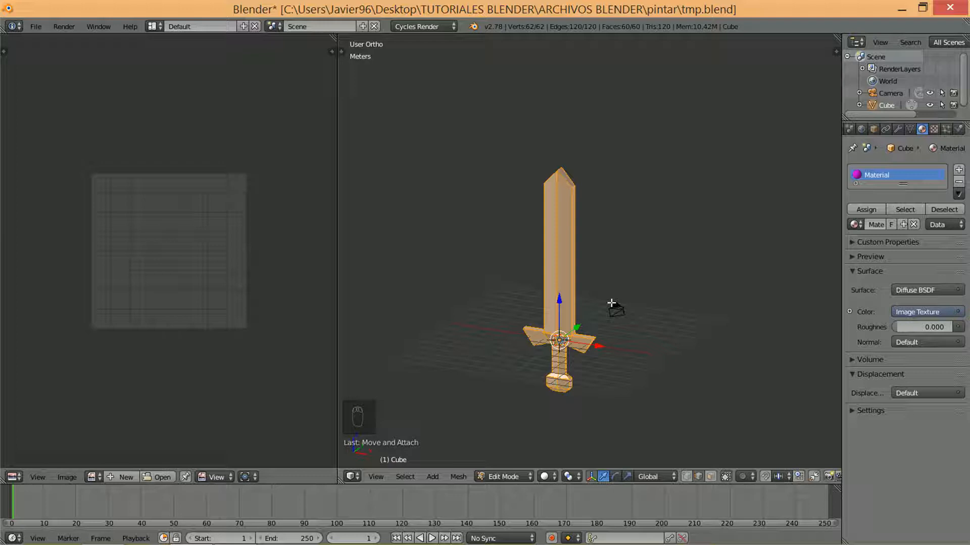
pyautogui.press('KP_1')
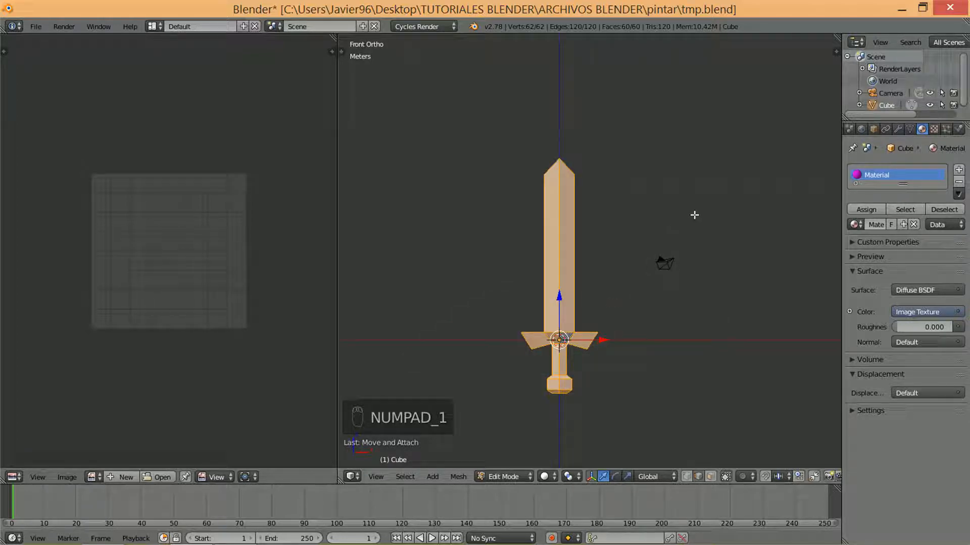
# Unwrap the whole sword with Project From View from a slightly rotated front angle
pyautogui.moveTo(694, 215); pyautogui.dragTo(652, 242, button='middle')
pyautogui.press('u')
pyautogui.press('u')
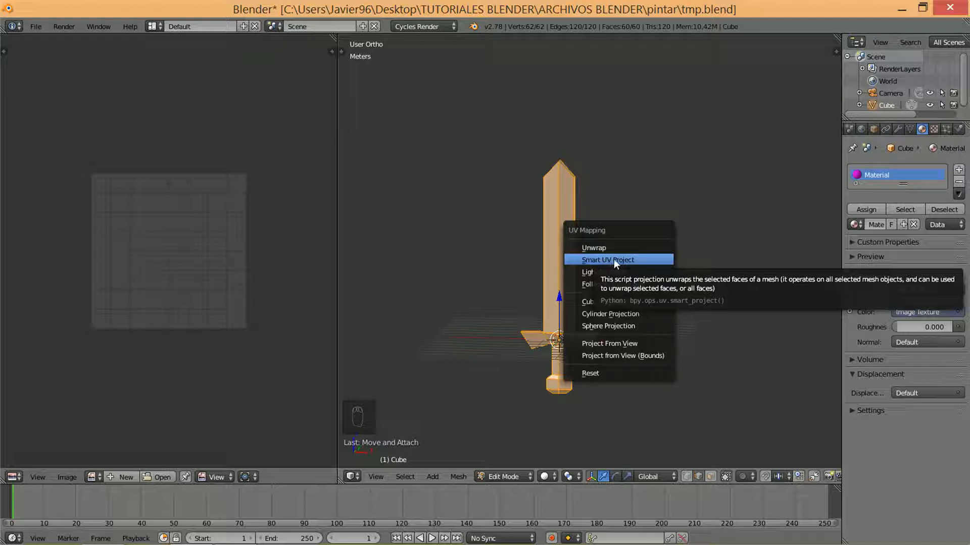
pyautogui.click(622, 344)
# Project the sword's UVs from view again, this time from a steep oblique angle above the blade
pyautogui.moveTo(671, 244); pyautogui.dragTo(572, 354, button='middle')
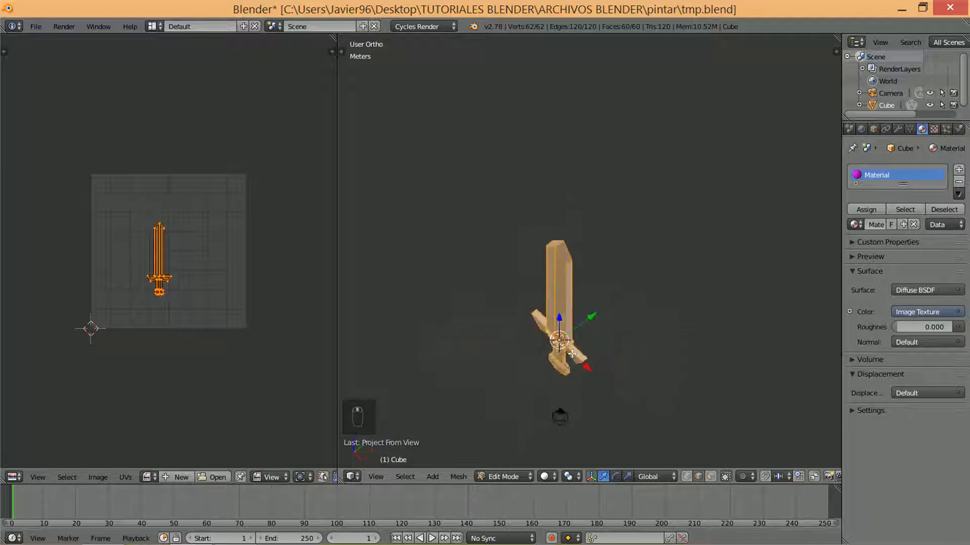
pyautogui.scroll(4, 572, 355)
pyautogui.press('u')
pyautogui.click(572, 394)
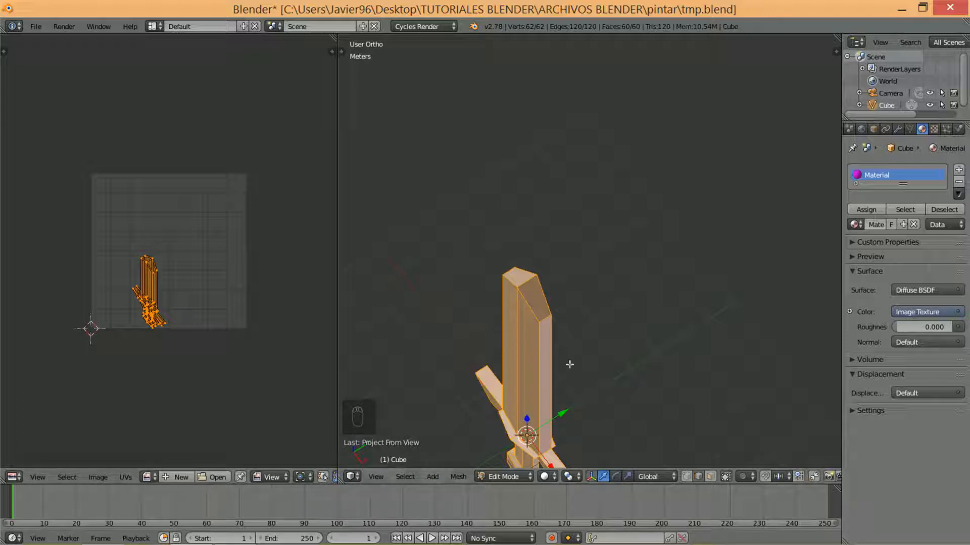
# Return to the front orthographic view and reproject the sword's UVs with Project From View
pyautogui.keyDown('shift'); pyautogui.moveTo(569, 364); pyautogui.dragTo(639, 250, button='middle'); pyautogui.keyUp('shift')
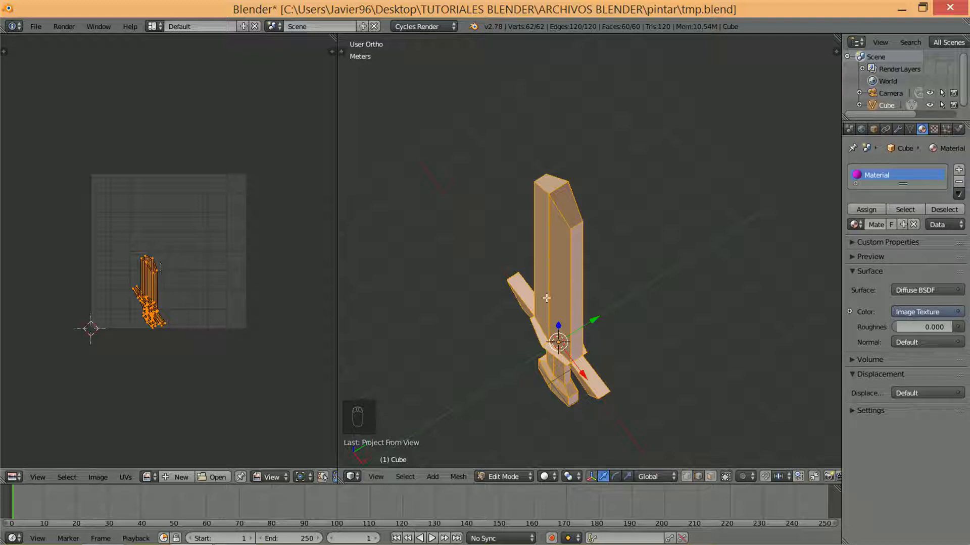
pyautogui.press('KP_1')
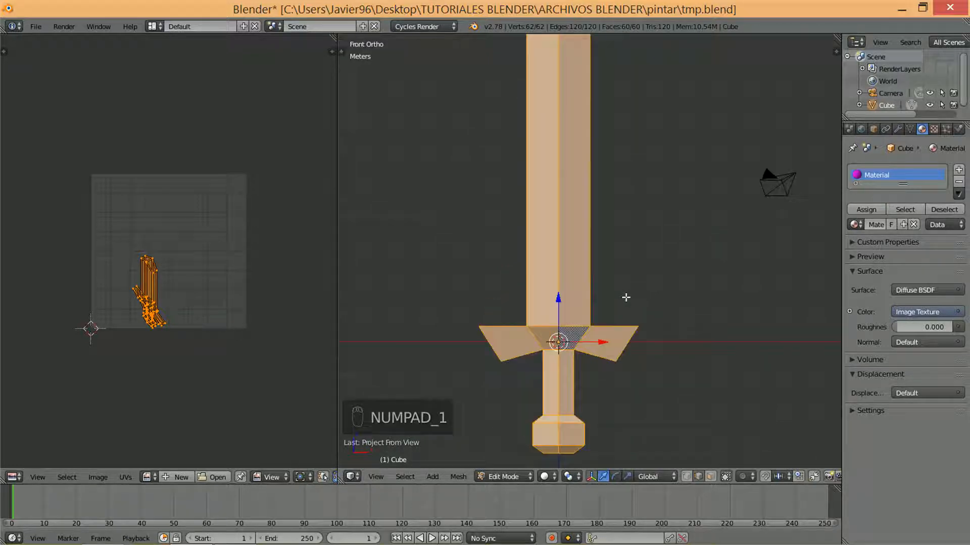
pyautogui.scroll(-5, 625, 297)
pyautogui.moveTo(625, 297); pyautogui.dragTo(640, 256, button='middle')
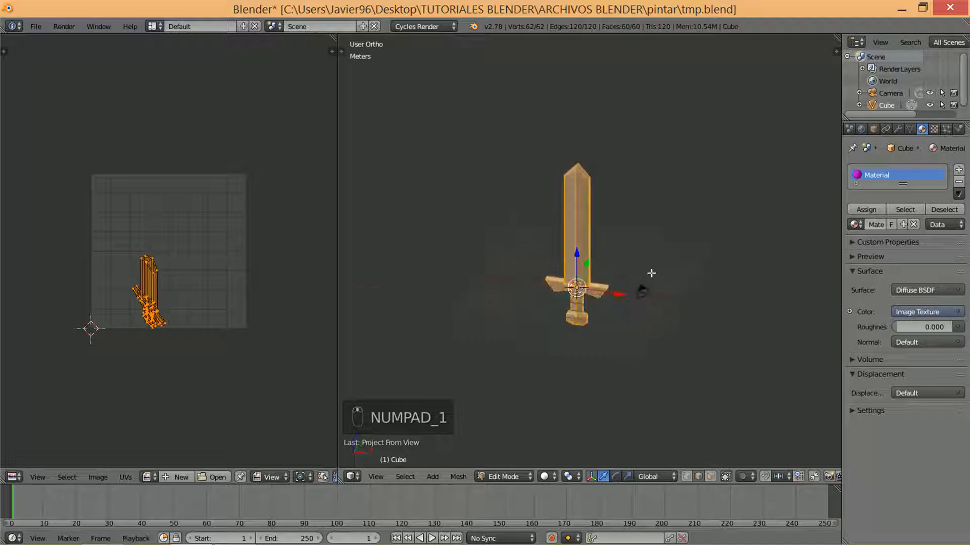
pyautogui.press('KP_1')
pyautogui.press('u')
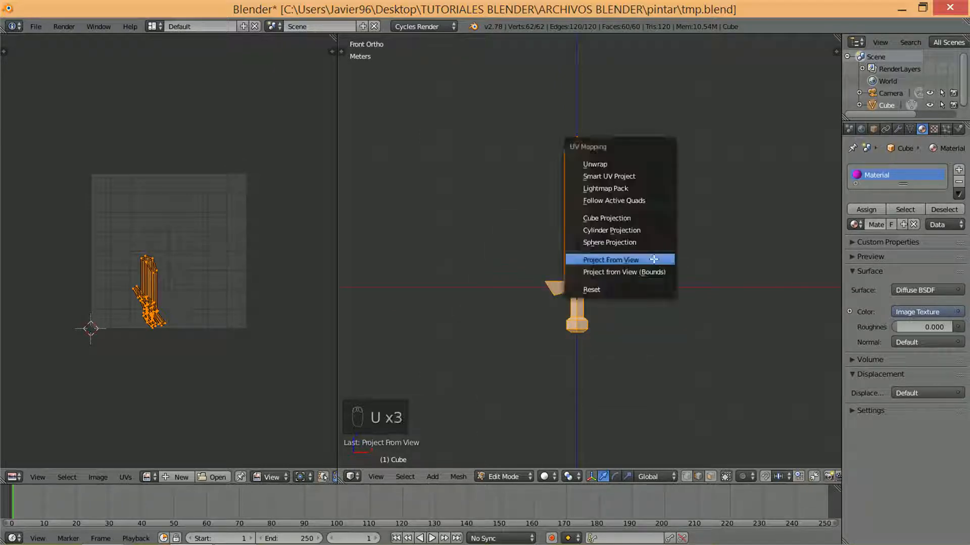
pyautogui.click(650, 259)
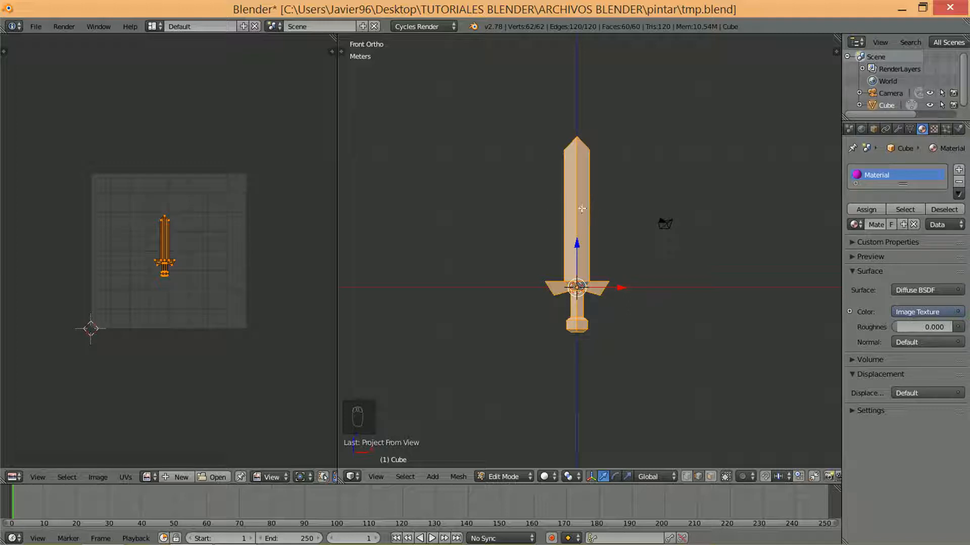
# Select a single blade face in face select mode to examine its UVs, and reselect the whole sword
pyautogui.press('a')
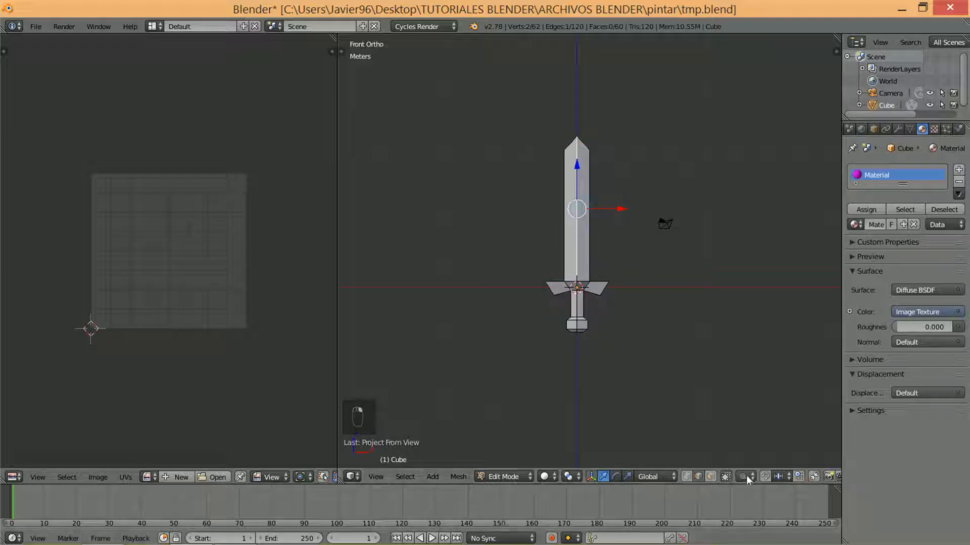
pyautogui.rightClick(573, 208)
pyautogui.moveTo(634, 255); pyautogui.dragTo(498, 214, button='middle')
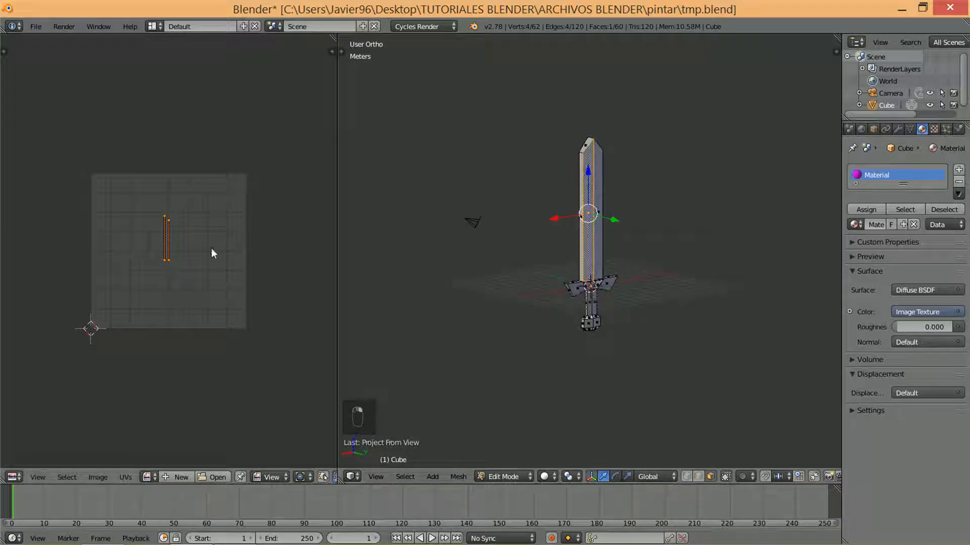
pyautogui.press('a')
pyautogui.press('a')
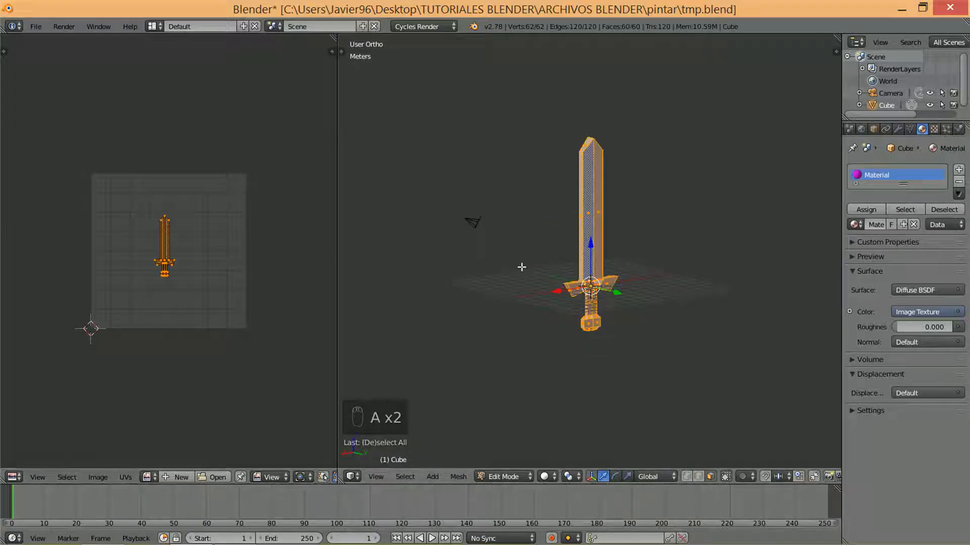
pyautogui.moveTo(655, 261)
pyautogui.mouseDown(button='middle')
pyautogui.moveTo(772, 260)
pyautogui.moveTo(725, 260)
pyautogui.moveTo(658, 279)
pyautogui.mouseUp(button='middle')
pyautogui.scroll(3, 702, 265)
pyautogui.scroll(-1, 680, 277)
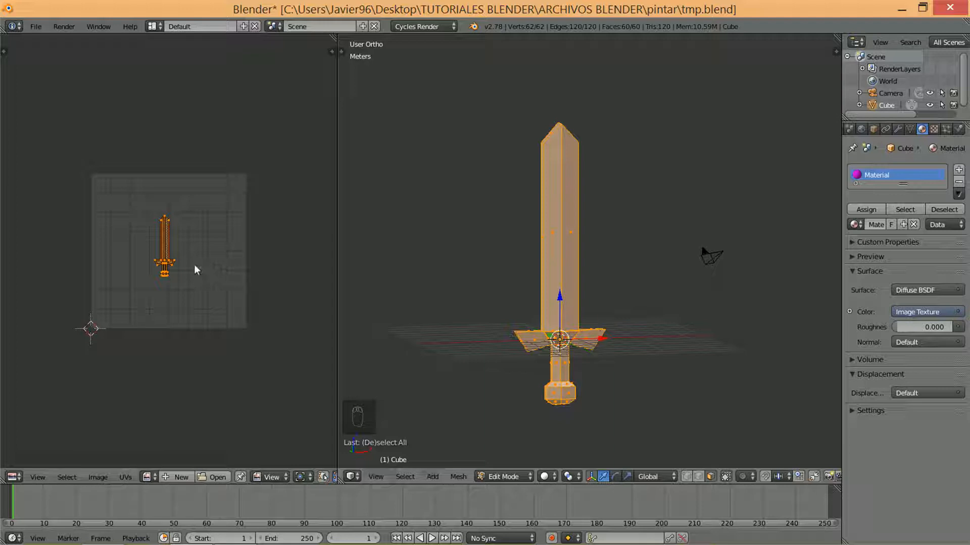
# Enlarge the sword's UV layout and move it to fill the height of the UV square
pyautogui.scroll(4, 179, 266)
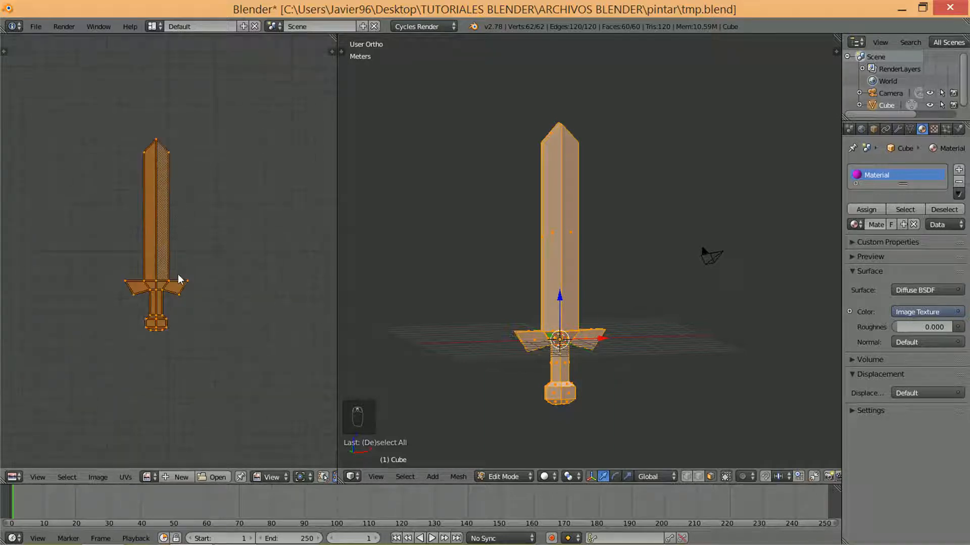
pyautogui.scroll(-2, 180, 277)
pyautogui.press('s')
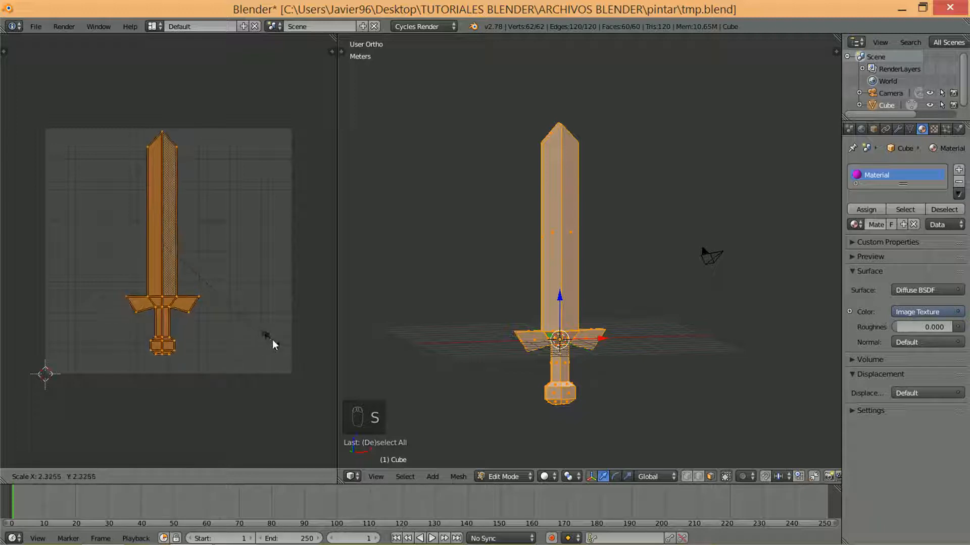
pyautogui.click(272, 340)
pyautogui.press('g')
pyautogui.click(275, 343)
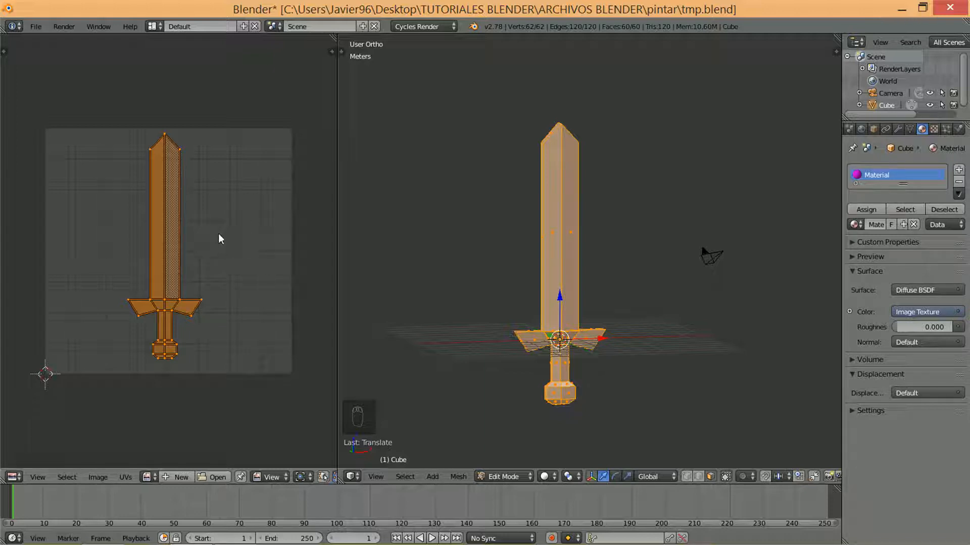
# Remap the sword with Project from View (Bounds) so its UVs stretch to the UV square
pyautogui.press('u')
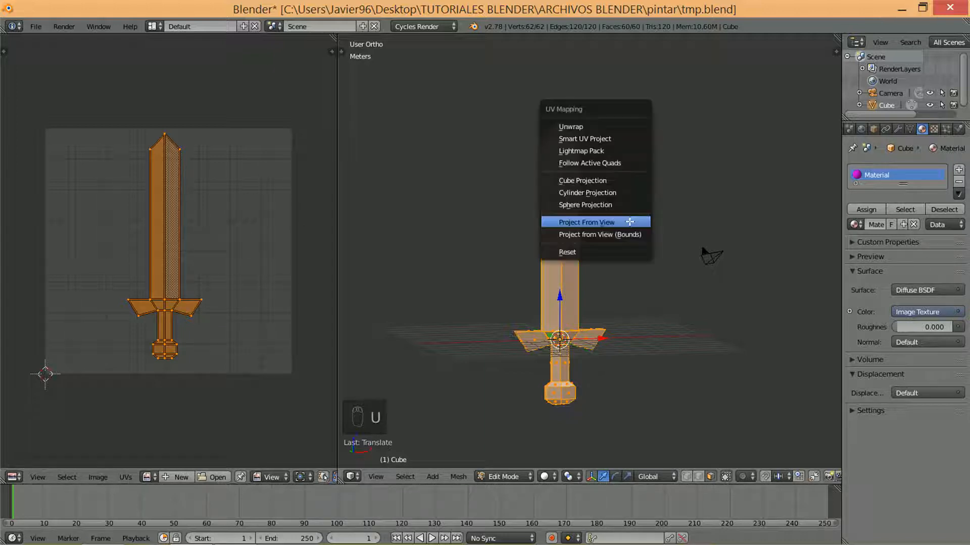
pyautogui.click(602, 236)
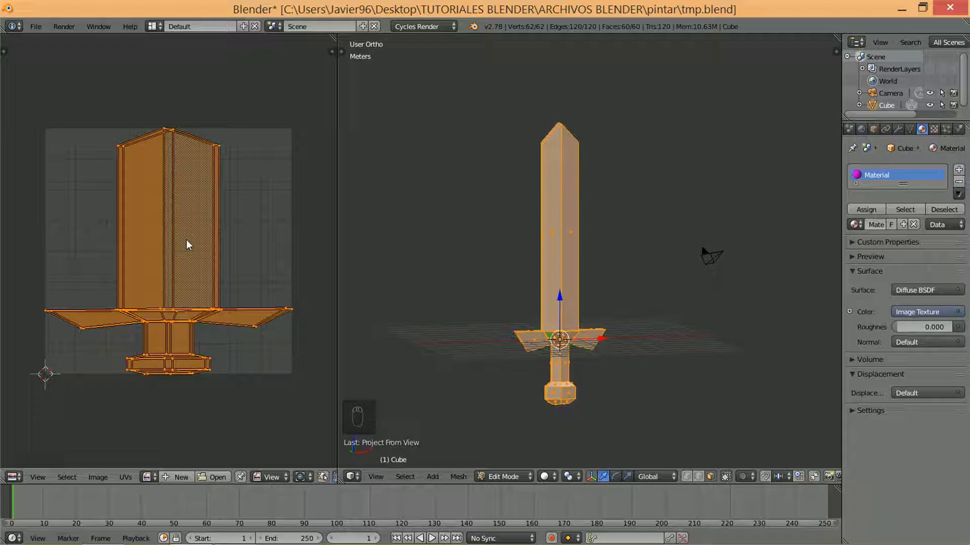
# Switch to the front view and unwrap the whole sword with Project From View
pyautogui.press('KP_1')
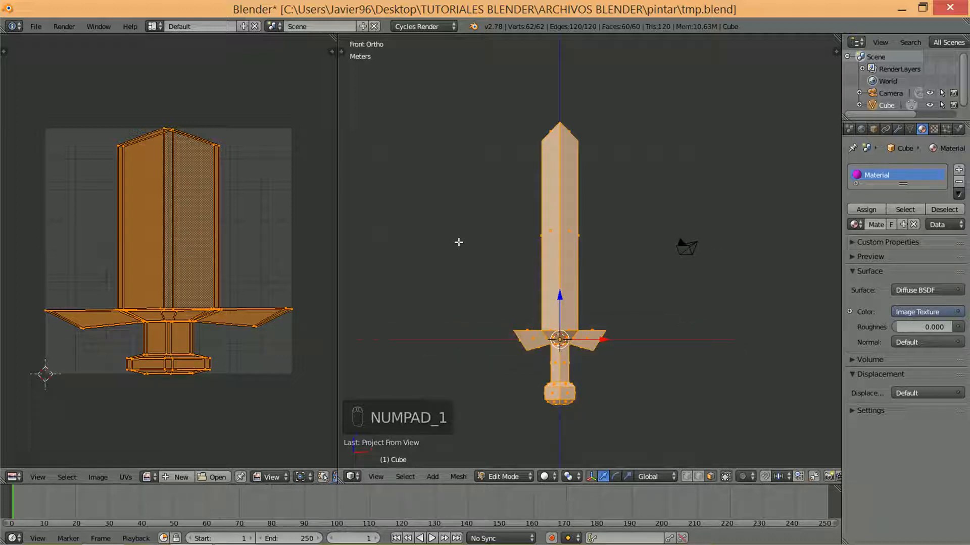
pyautogui.press('u')
pyautogui.press('u')
pyautogui.click(609, 191)
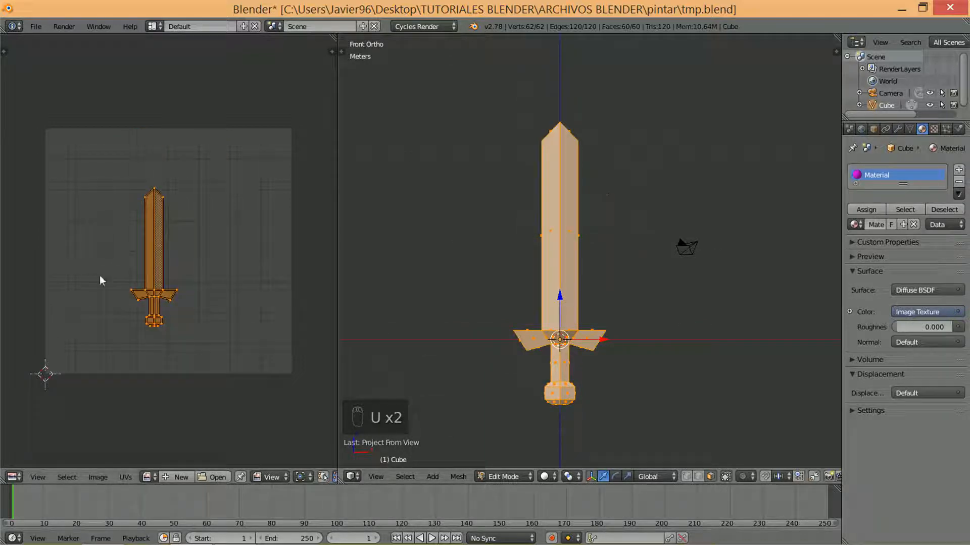
# Scale the sword's UV layout up by about 1.7 and center it within the UV square
pyautogui.press('s')
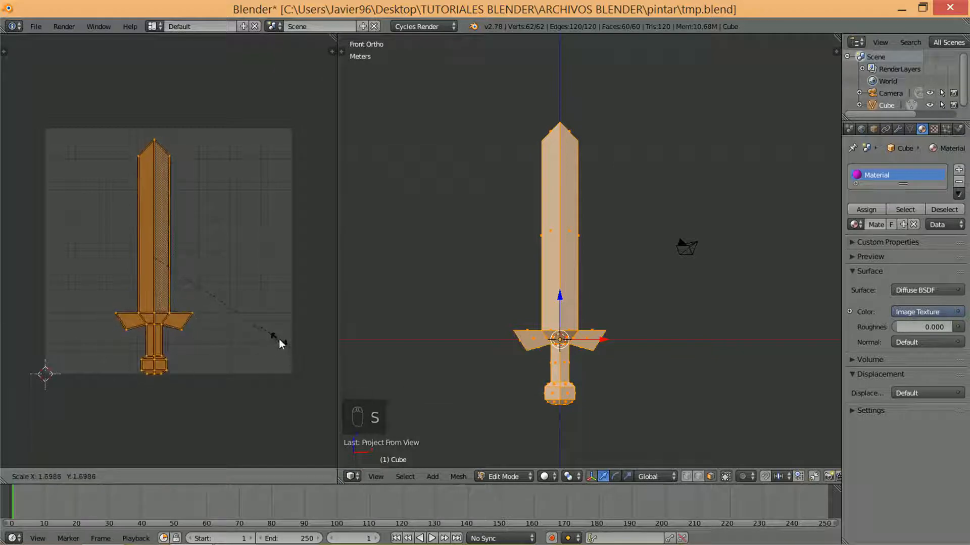
pyautogui.click(278, 339)
pyautogui.press('g')
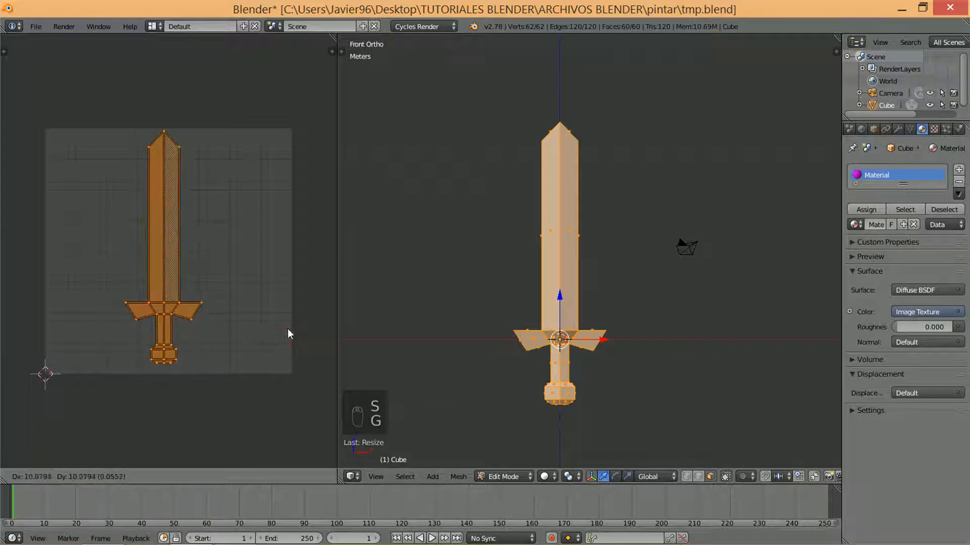
pyautogui.click(288, 329)
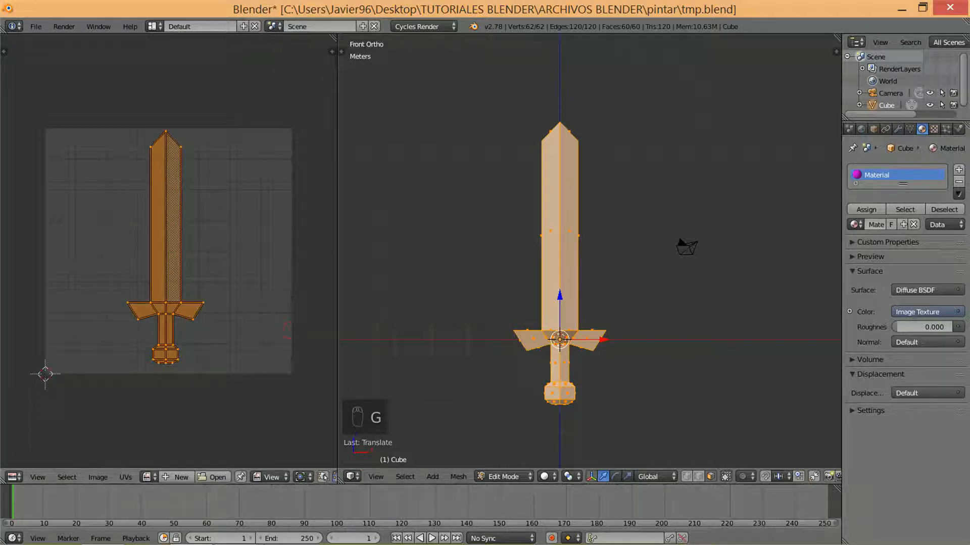
# Widen the UV editor area and fit the whole UV square comfortably inside it
pyautogui.moveTo(336, 288); pyautogui.dragTo(577, 278)
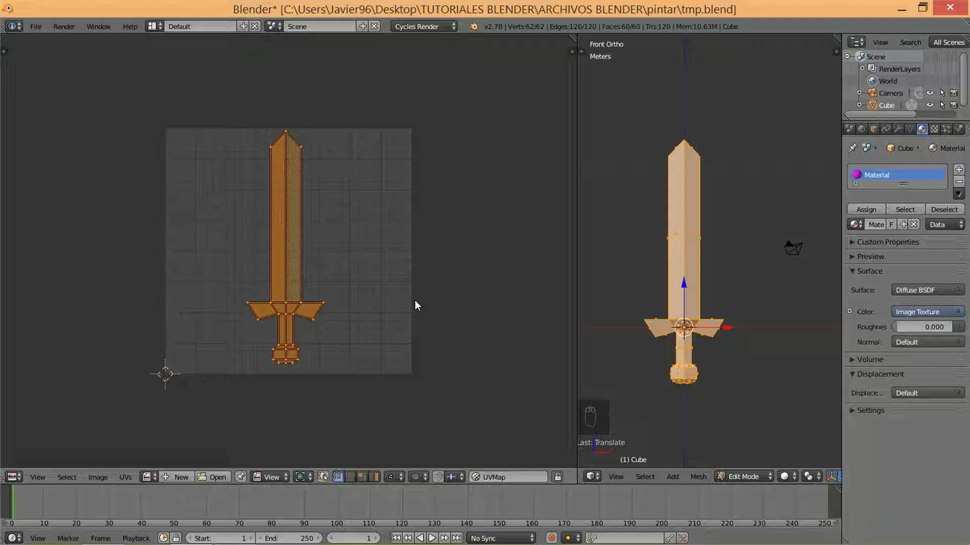
pyautogui.scroll(-1, 466, 373)
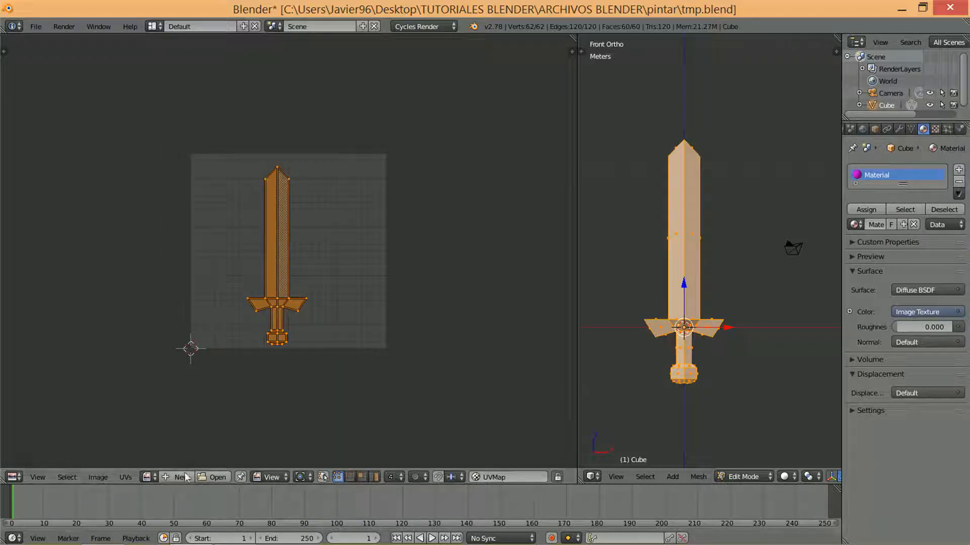
pyautogui.click(219, 477)
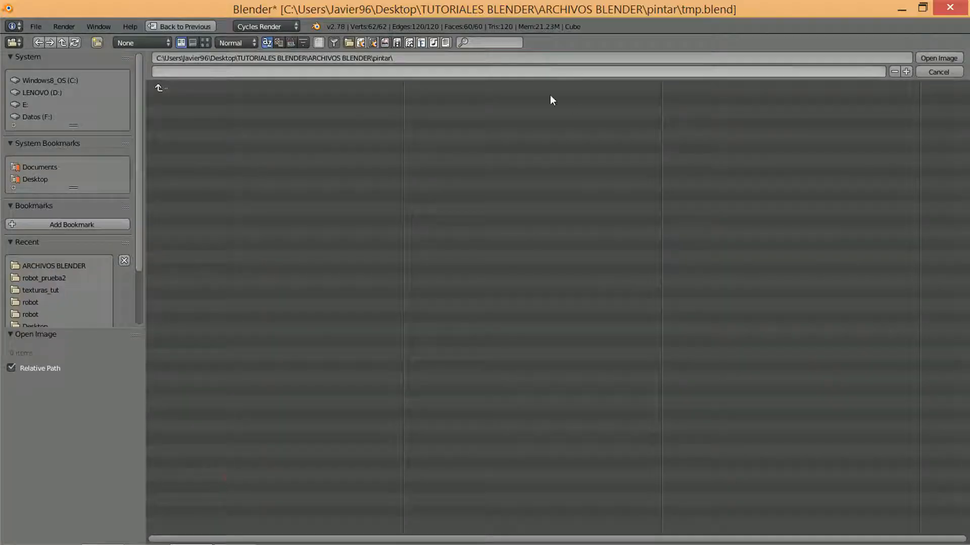
pyautogui.click(932, 72)
pyautogui.click(148, 477)
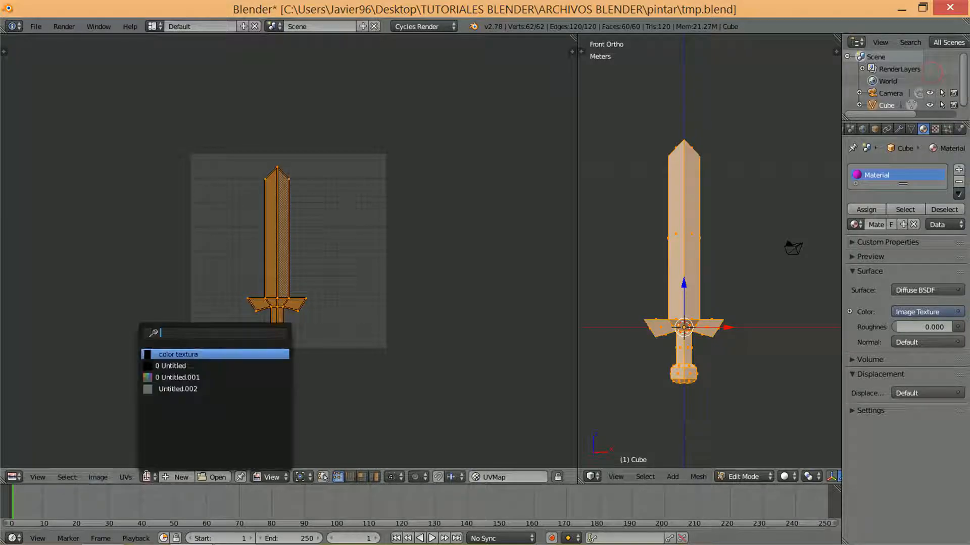
# Start creating a new 1024 x 1024 px image with Blank as the generated type
pyautogui.click(181, 477)
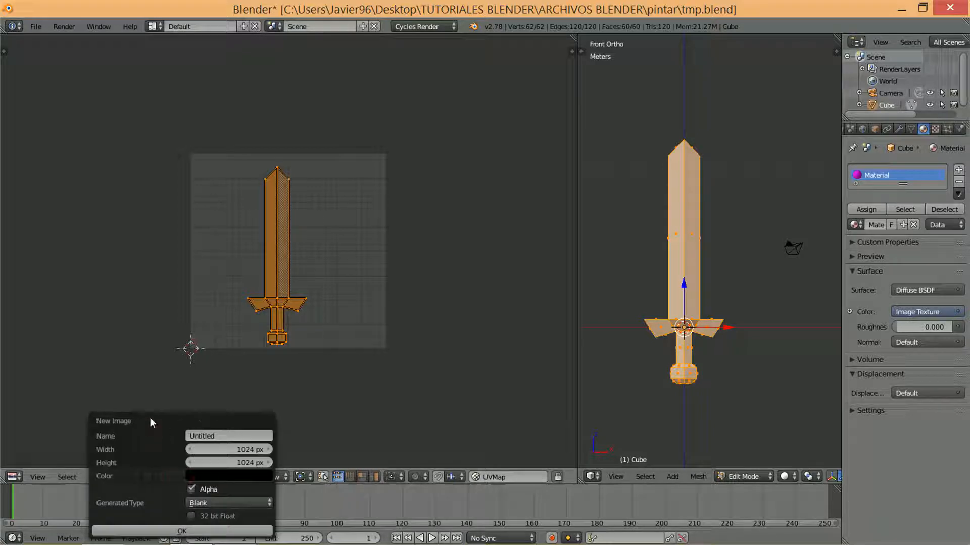
pyautogui.moveTo(146, 422); pyautogui.dragTo(505, 172)
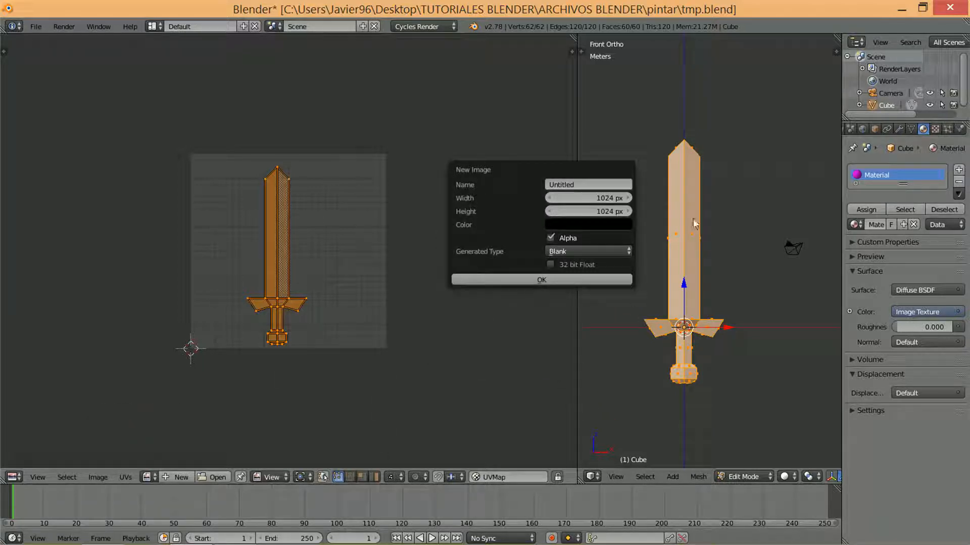
pyautogui.click(581, 253)
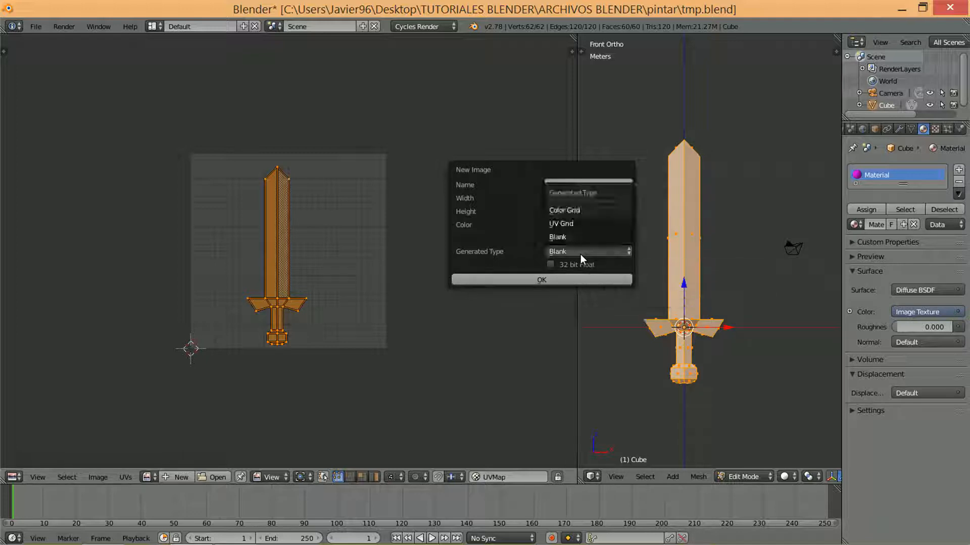
pyautogui.click(580, 253)
pyautogui.click(576, 250)
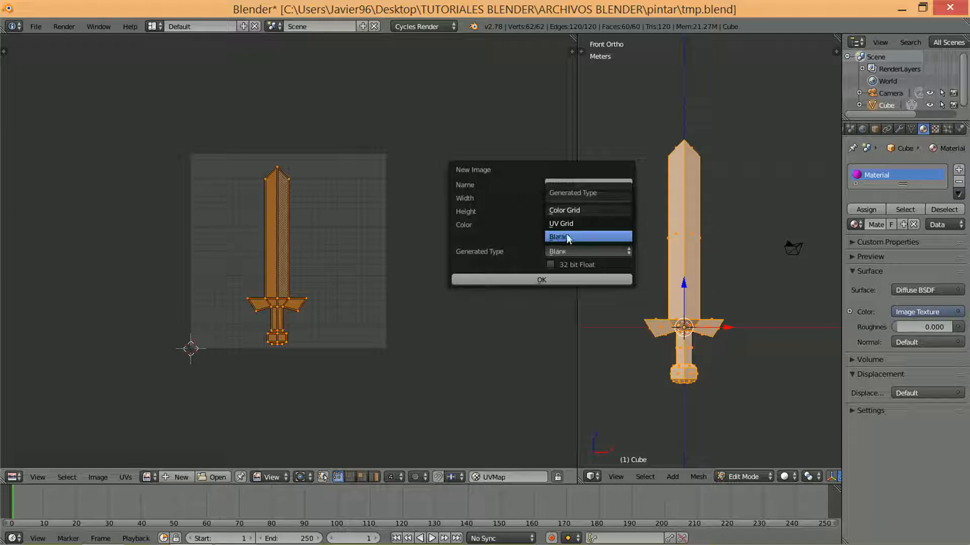
pyautogui.click(573, 238)
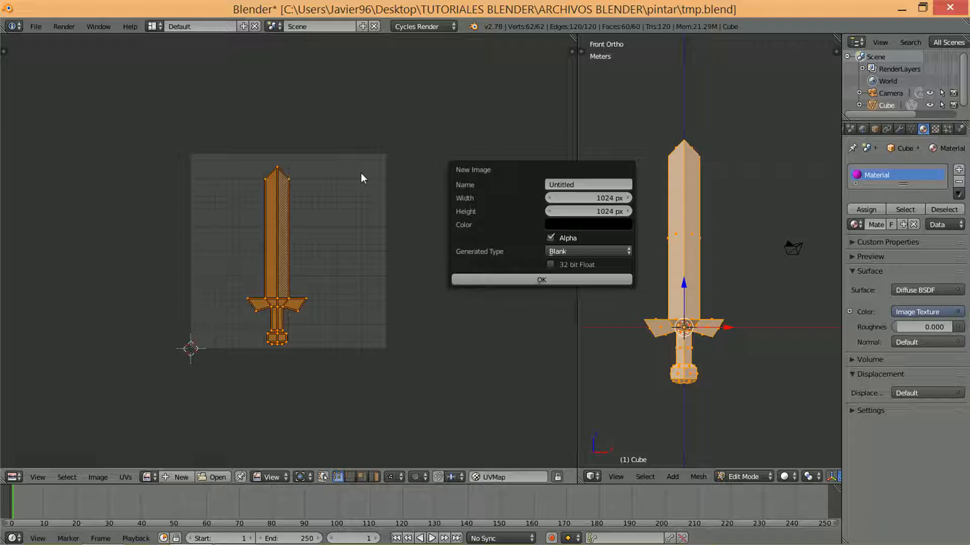
# Set the new image's fill color to black
pyautogui.click(568, 224)
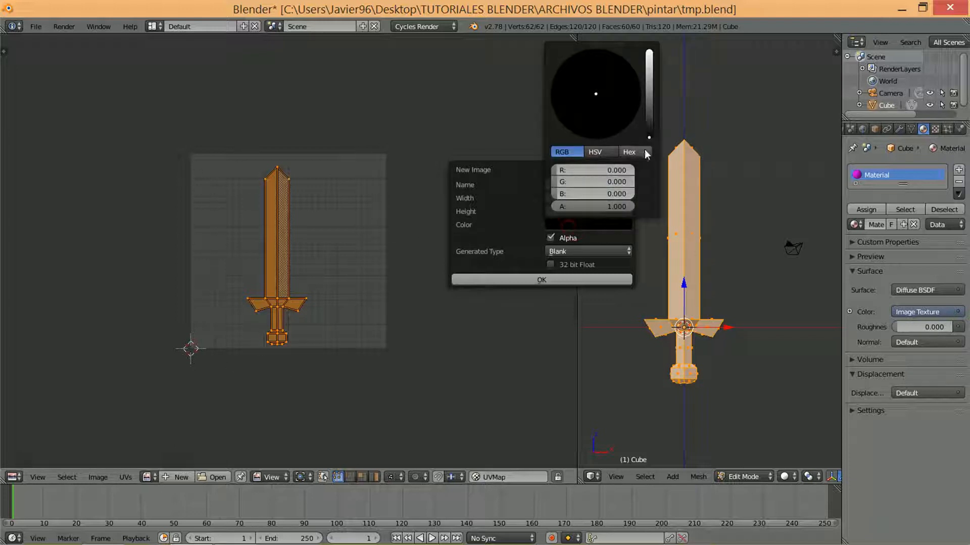
pyautogui.click(650, 120)
pyautogui.moveTo(649, 121); pyautogui.dragTo(648, 138)
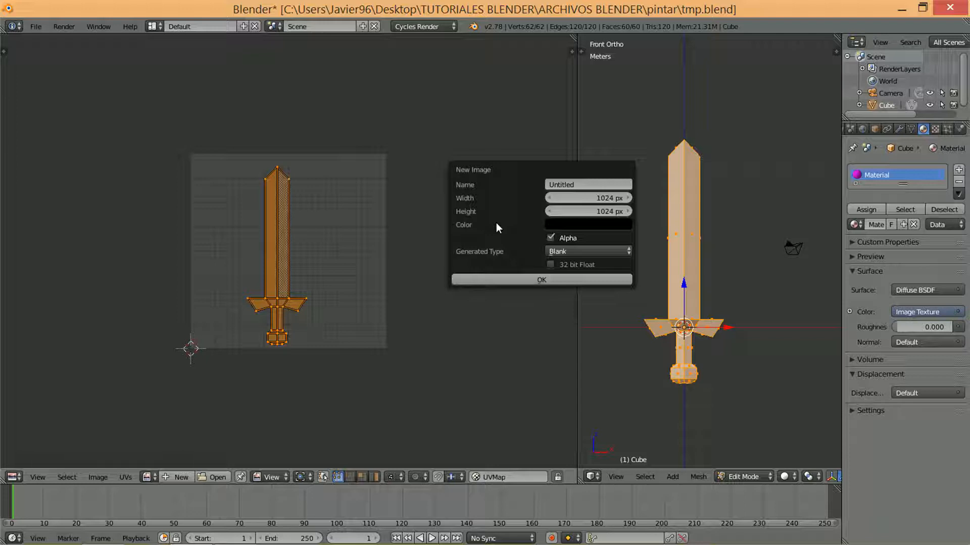
pyautogui.click(553, 225)
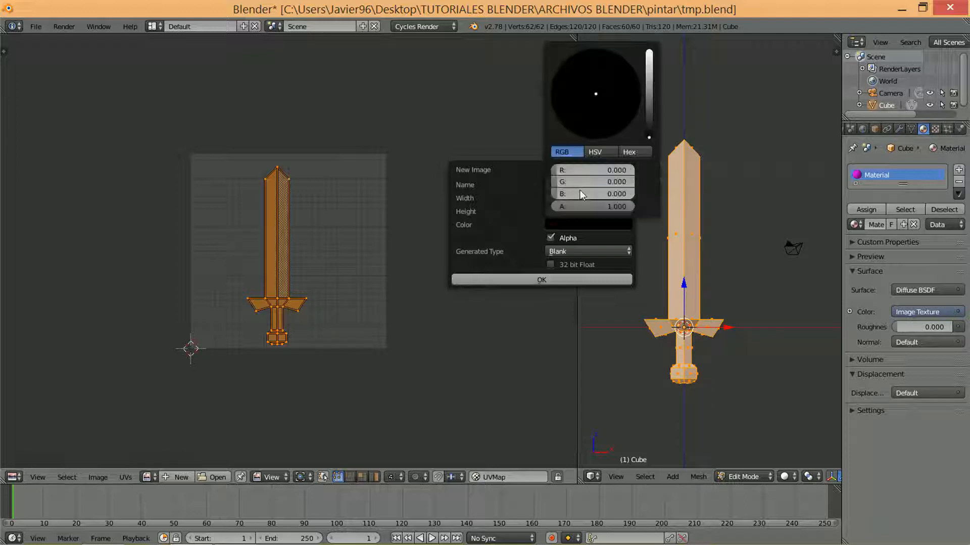
pyautogui.click(611, 69)
pyautogui.click(648, 80)
pyautogui.moveTo(617, 74); pyautogui.dragTo(659, 180)
pyautogui.click(521, 208)
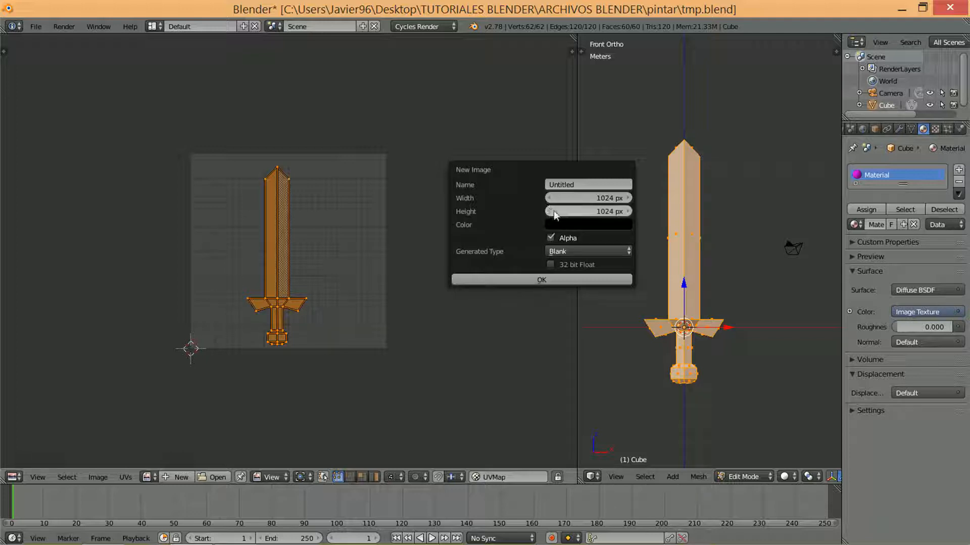
# Name the new image COLOR and create it as the background of the UV layout
pyautogui.click(580, 184)
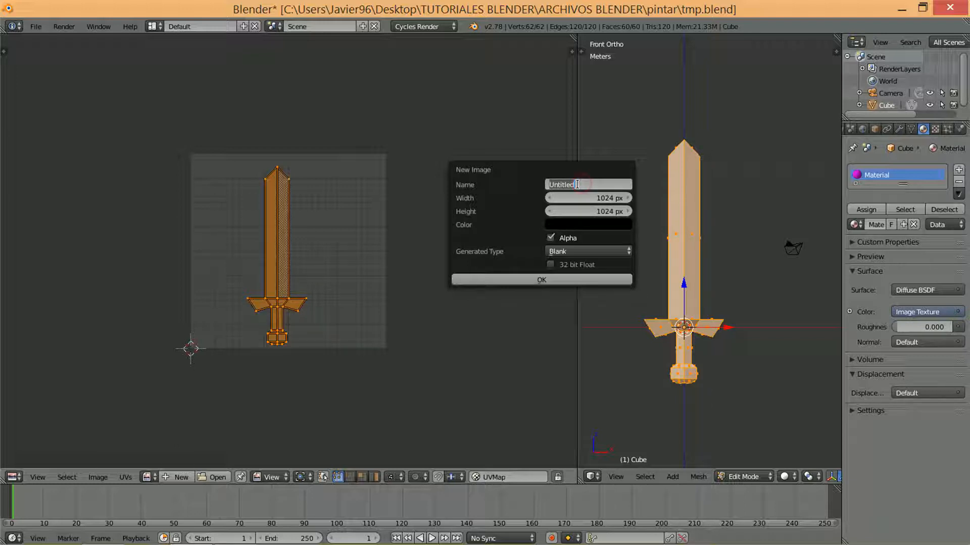
pyautogui.write('COLOR')
pyautogui.press('Return')
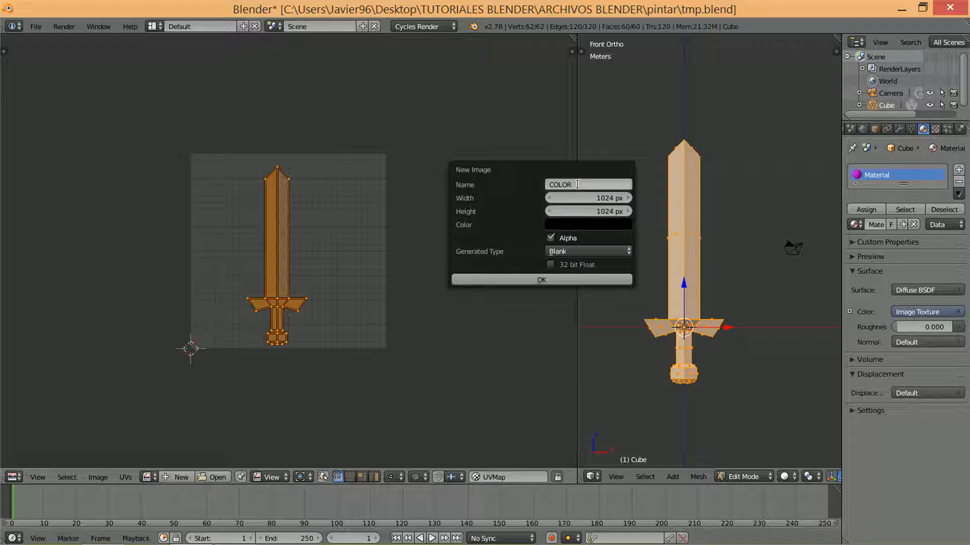
pyautogui.click(494, 279)
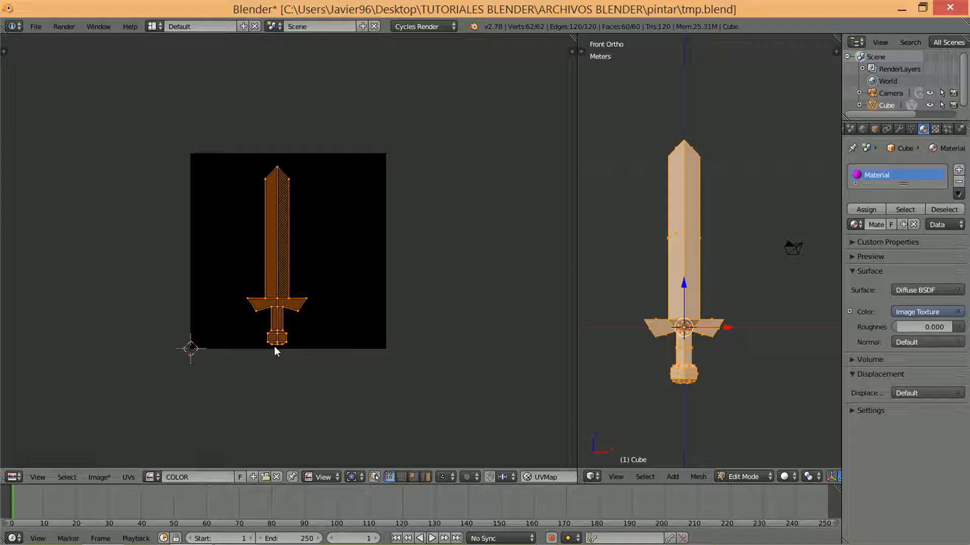
# Save the black texture image as COLOR.png in the pintar folder
pyautogui.click(94, 477)
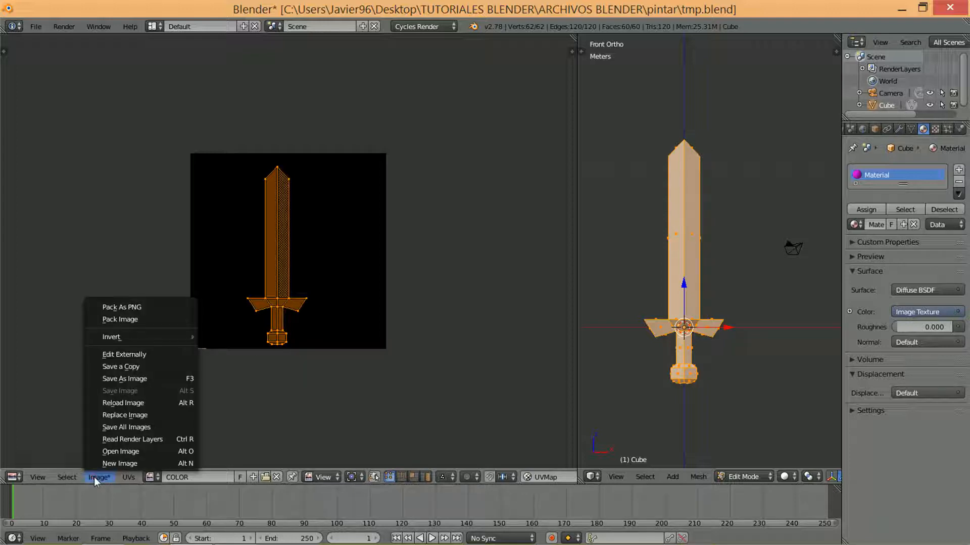
pyautogui.click(132, 379)
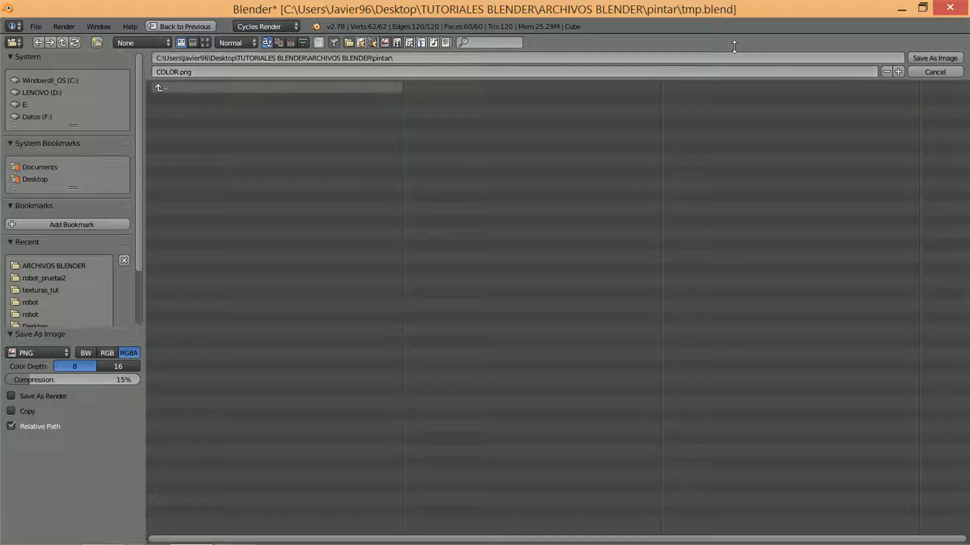
pyautogui.click(915, 58)
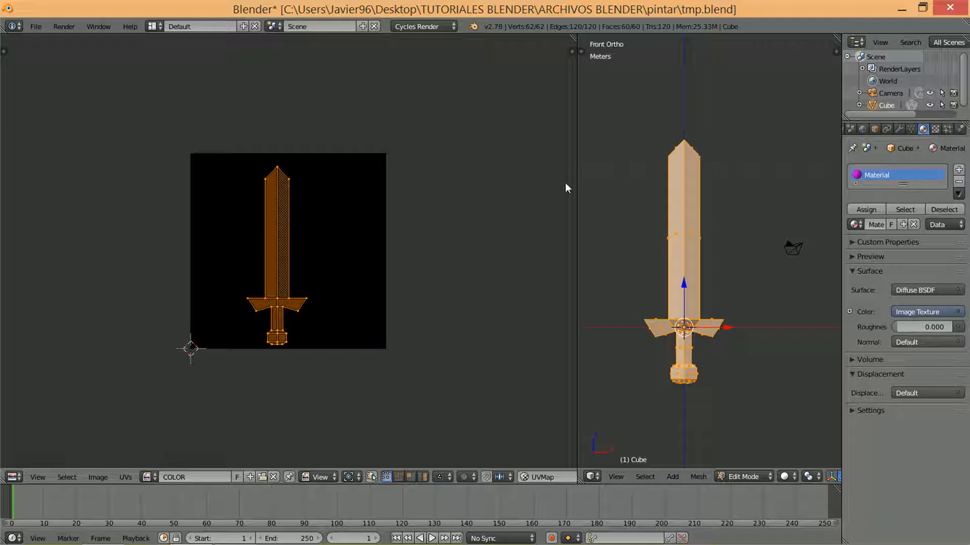
# Widen the 3D view, then set the image editor to Paint mode and the 3D view to Texture Paint mode
pyautogui.moveTo(577, 180); pyautogui.dragTo(441, 204)
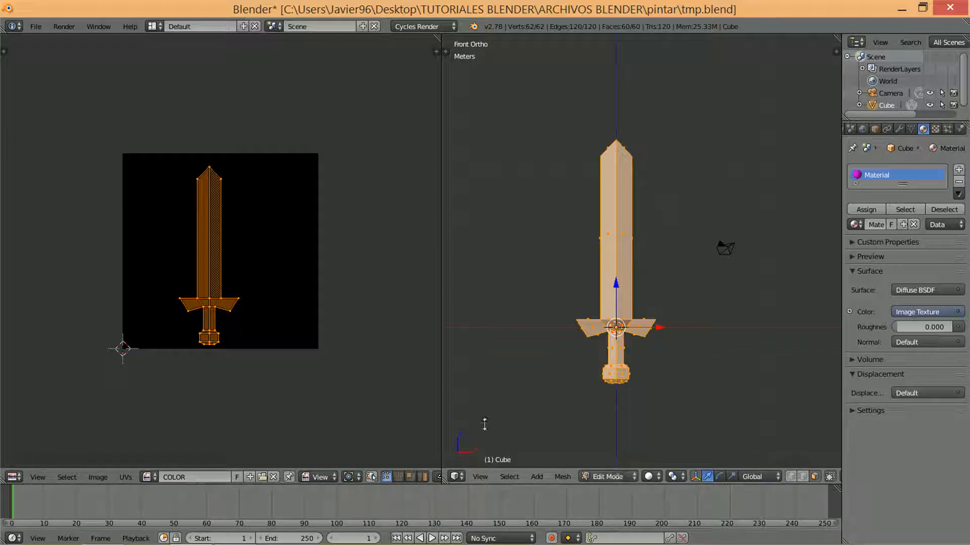
pyautogui.click(324, 477)
pyautogui.click(324, 449)
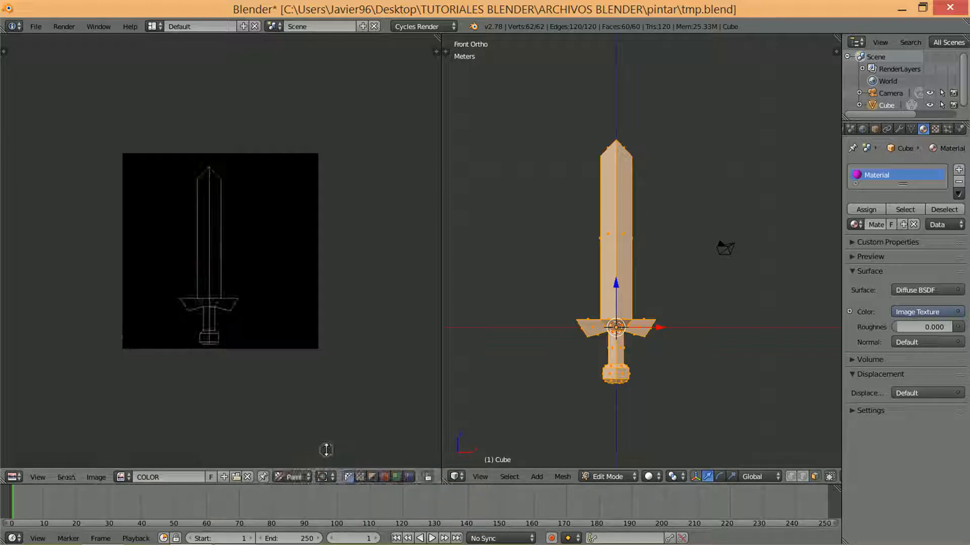
pyautogui.click(609, 477)
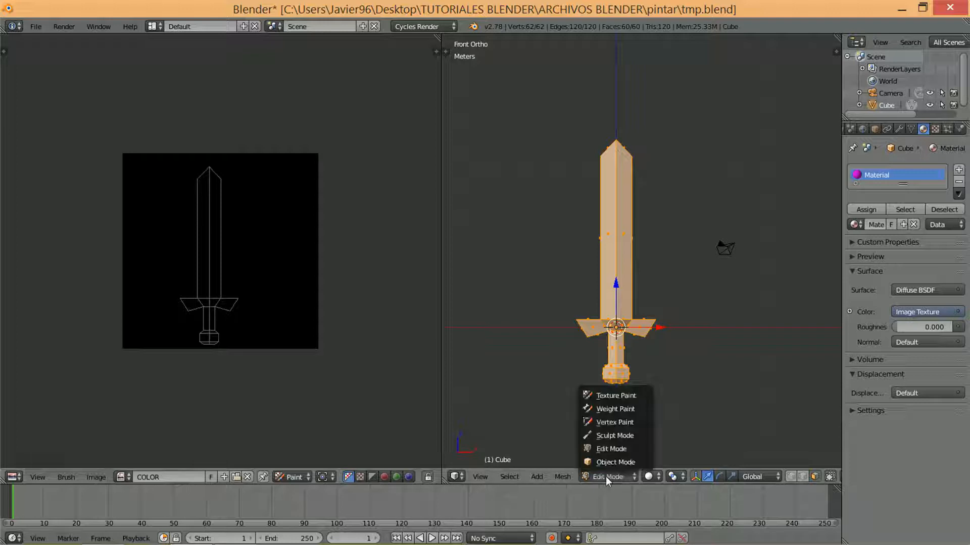
pyautogui.click(610, 396)
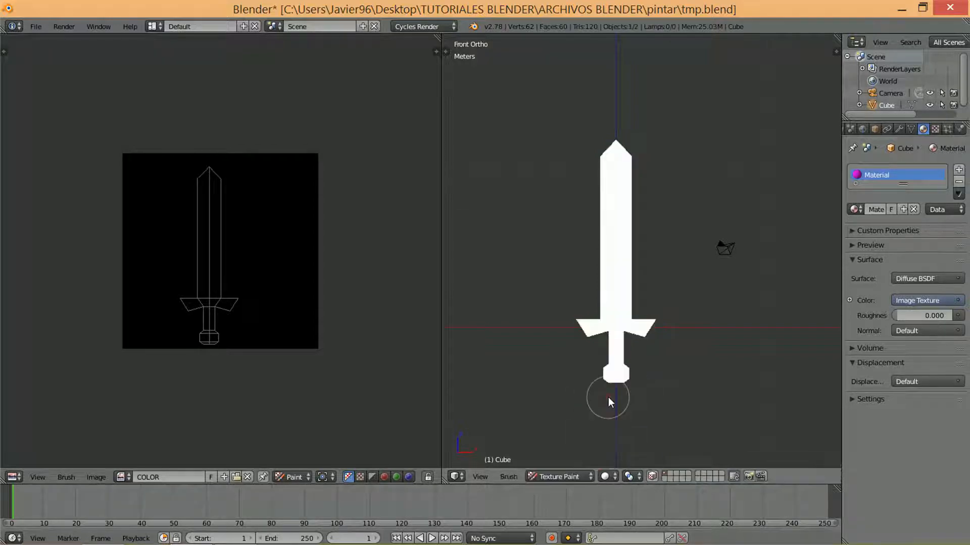
# Show the tool shelves in both the image editor and the 3D view
pyautogui.scroll(-3, 585, 275)
pyautogui.scroll(2, 601, 256)
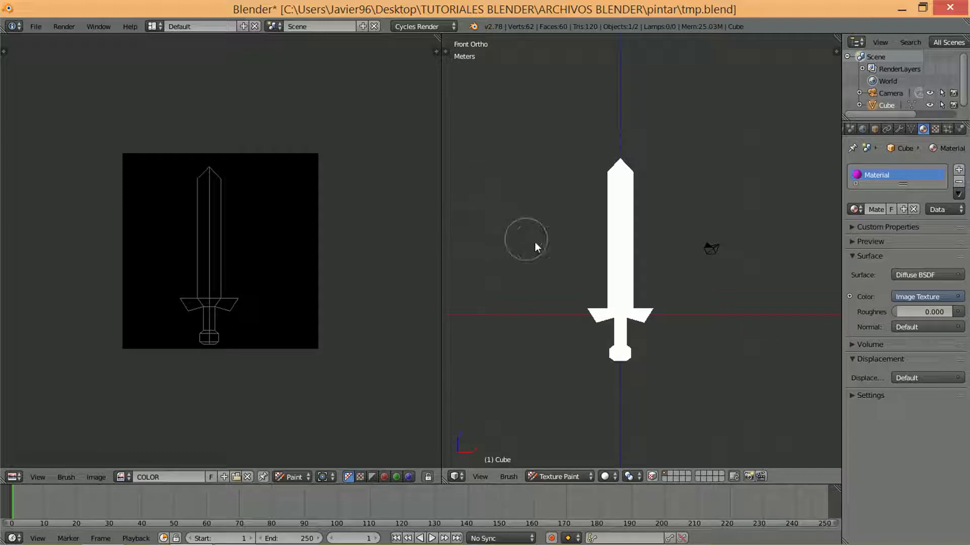
pyautogui.press('t')
pyautogui.press('t')
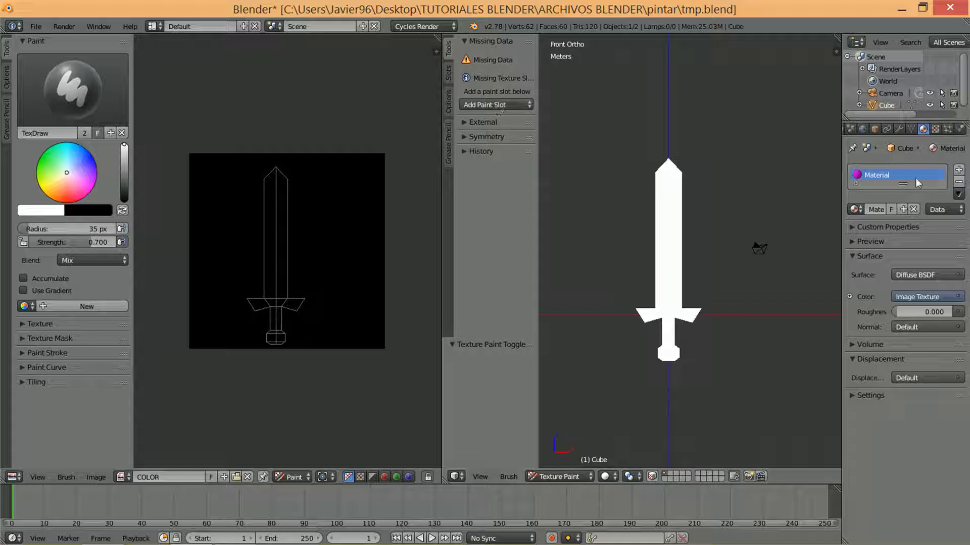
# Split the 3D view horizontally and turn the lower half into a Node Editor
pyautogui.moveTo(445, 481); pyautogui.dragTo(470, 232)
pyautogui.click(457, 477)
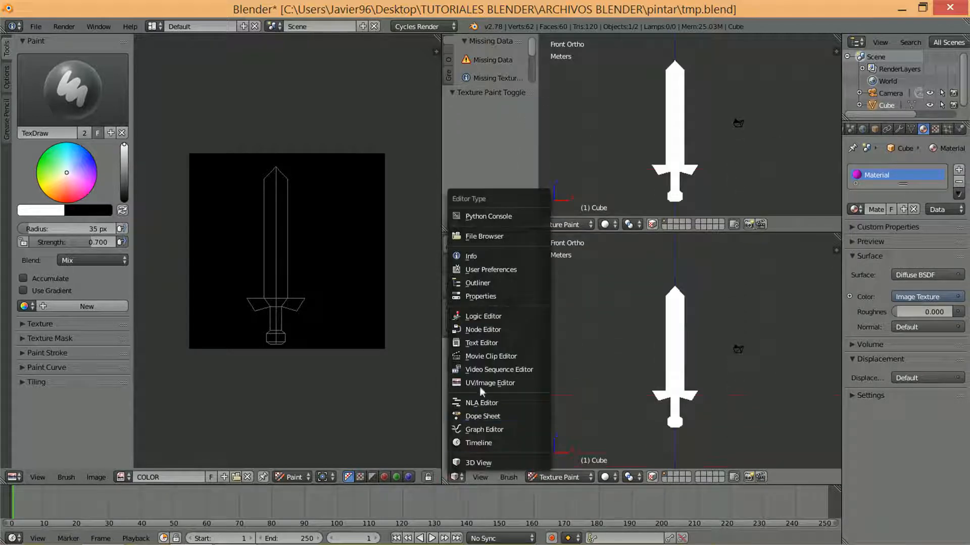
pyautogui.click(492, 329)
# Assign the COLOR image to the material's Image Texture node and merge the node area back into the 3D view
pyautogui.scroll(5, 639, 351)
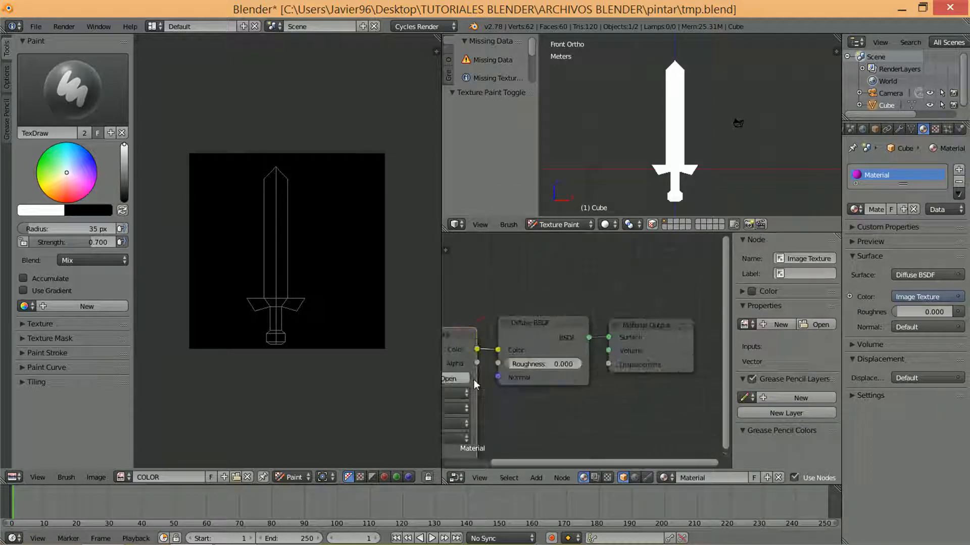
pyautogui.click(553, 335)
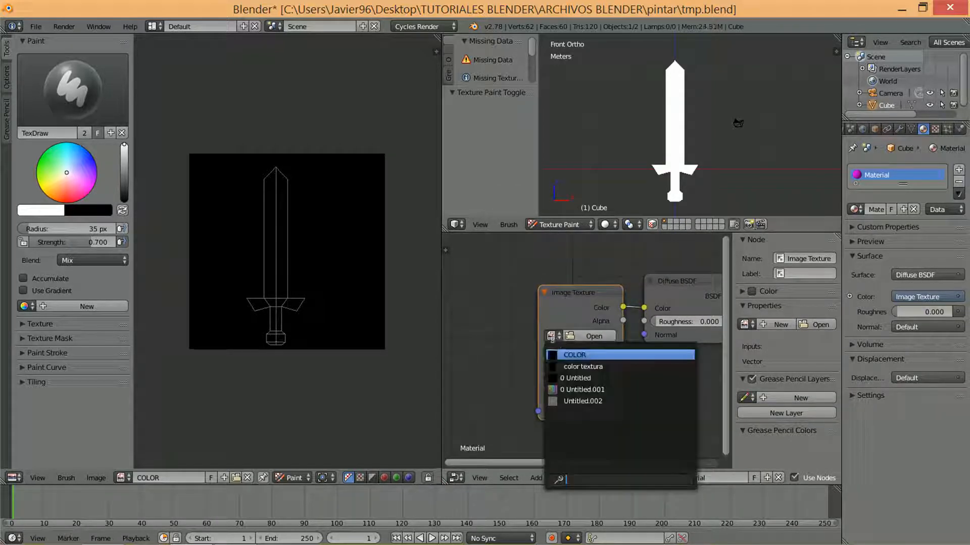
pyautogui.click(577, 354)
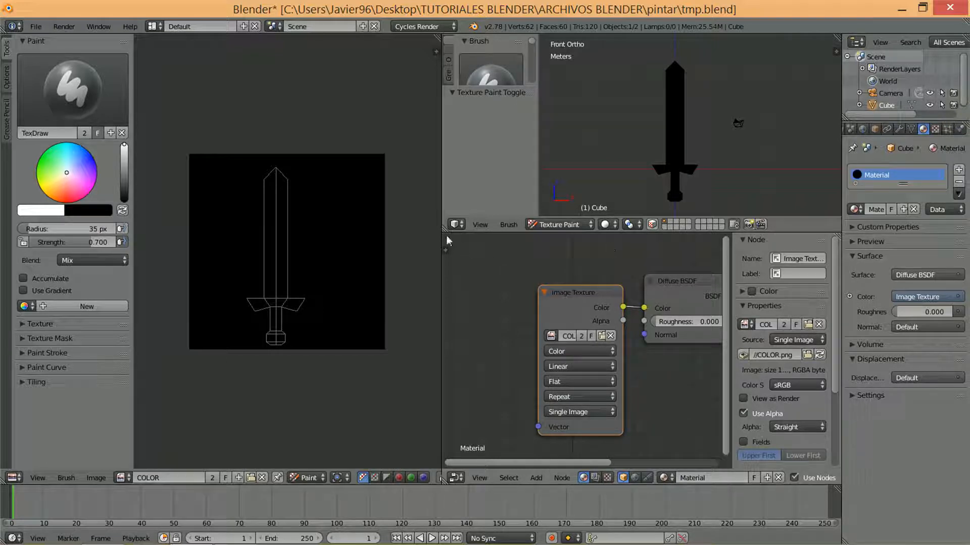
pyautogui.moveTo(444, 229); pyautogui.dragTo(511, 317)
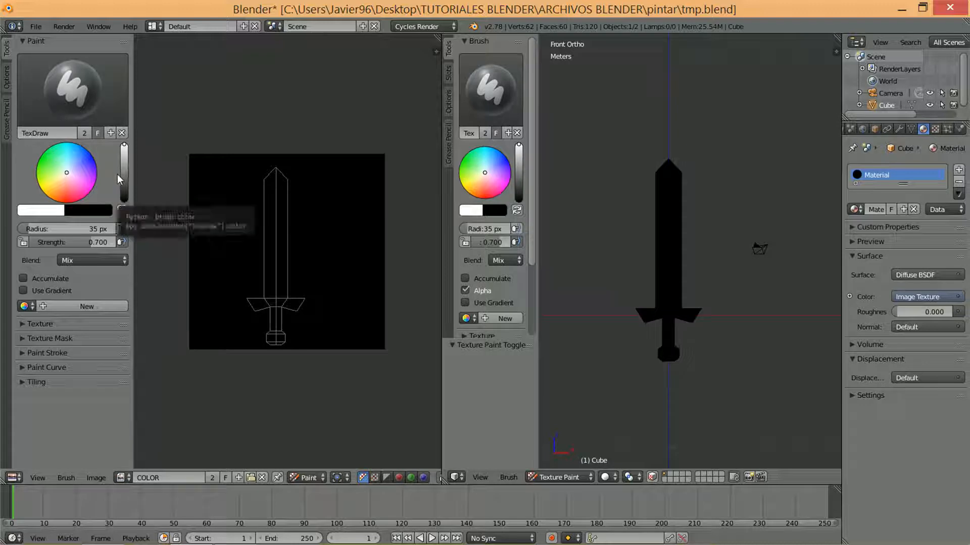
# Paint the sword's blade with light and darker gray brush strokes, on both the 3D model and the flat texture
pyautogui.click(518, 164)
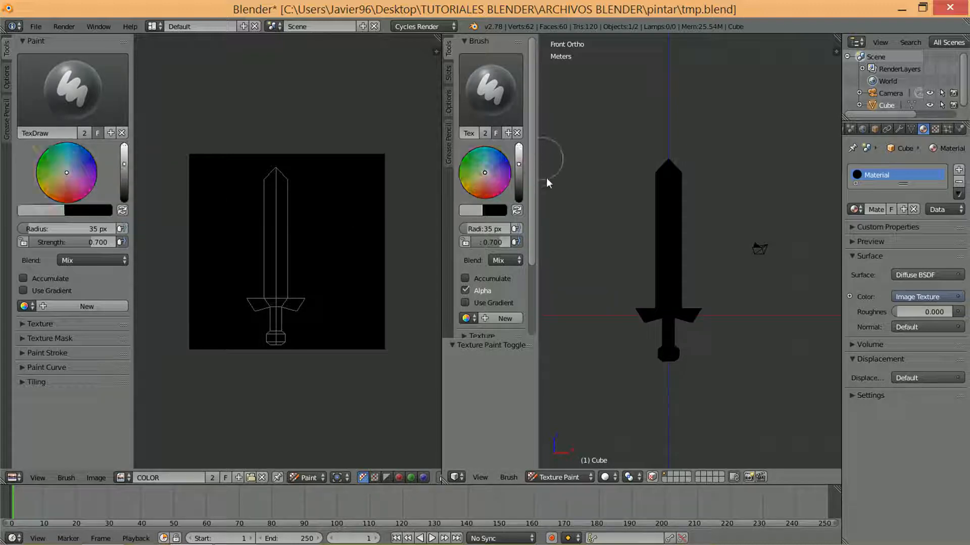
pyautogui.moveTo(662, 218)
pyautogui.mouseDown()
pyautogui.moveTo(662, 151)
pyautogui.moveTo(672, 204)
pyautogui.mouseUp()
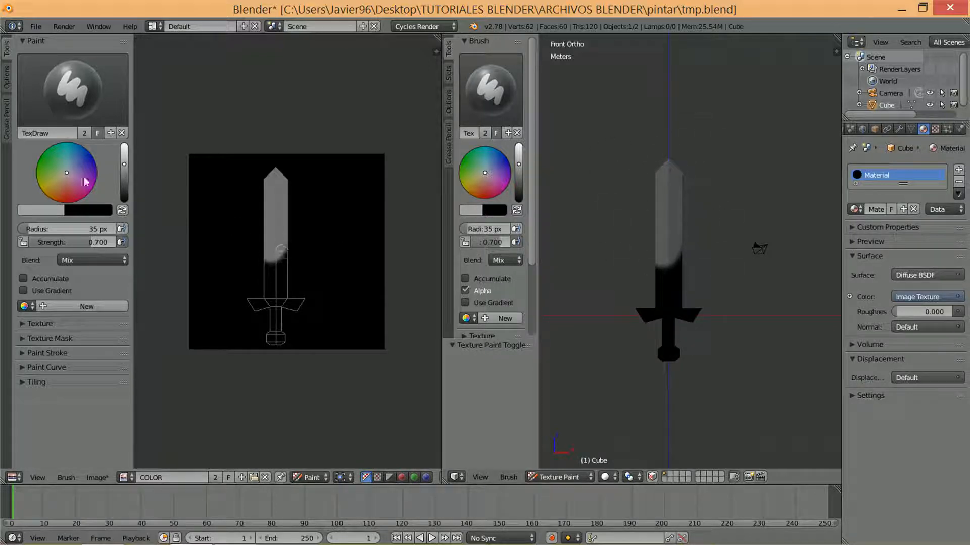
pyautogui.click(520, 171)
pyautogui.click(520, 171)
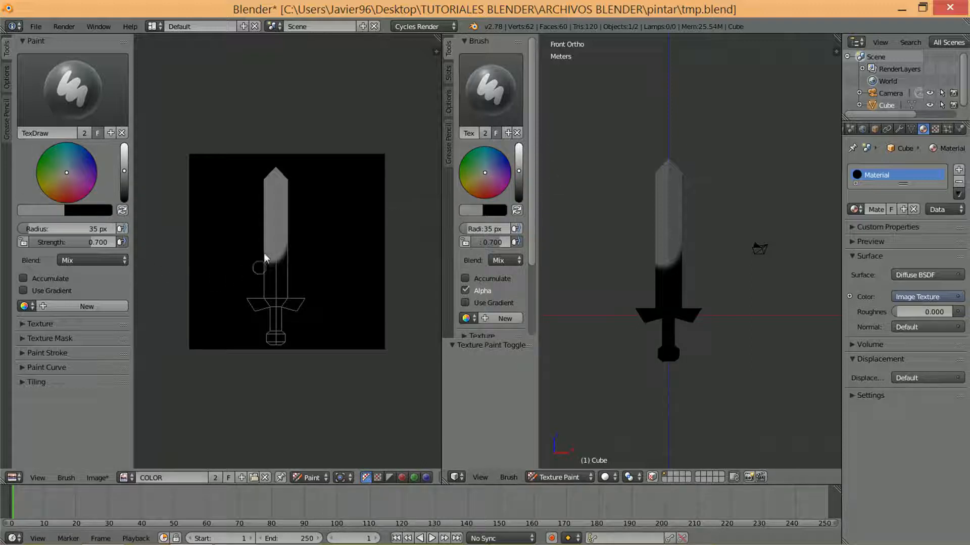
pyautogui.moveTo(282, 268)
pyautogui.mouseDown()
pyautogui.moveTo(261, 273)
pyautogui.moveTo(283, 281)
pyautogui.moveTo(305, 266)
pyautogui.moveTo(281, 262)
pyautogui.moveTo(283, 253)
pyautogui.mouseUp()
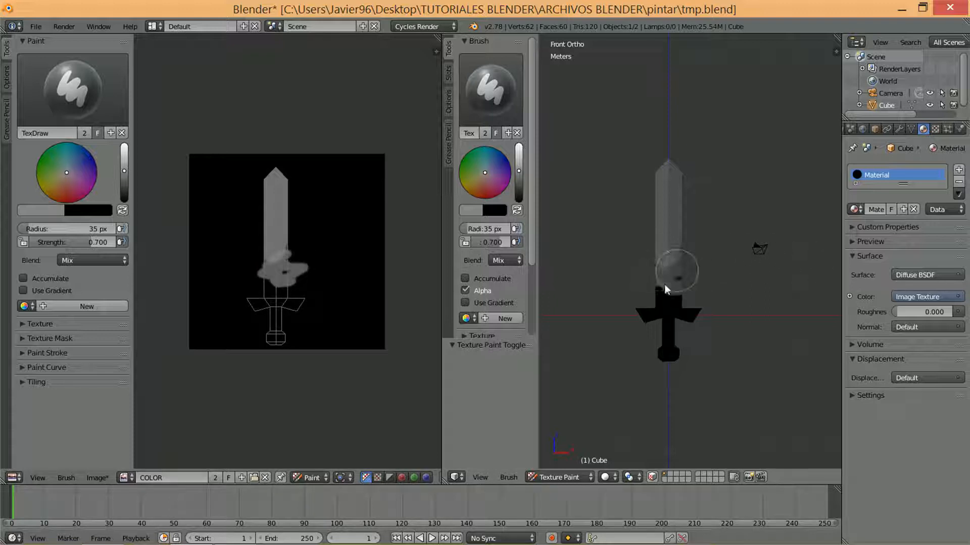
pyautogui.moveTo(674, 274)
pyautogui.mouseDown()
pyautogui.moveTo(665, 216)
pyautogui.moveTo(675, 206)
pyautogui.moveTo(688, 263)
pyautogui.mouseUp()
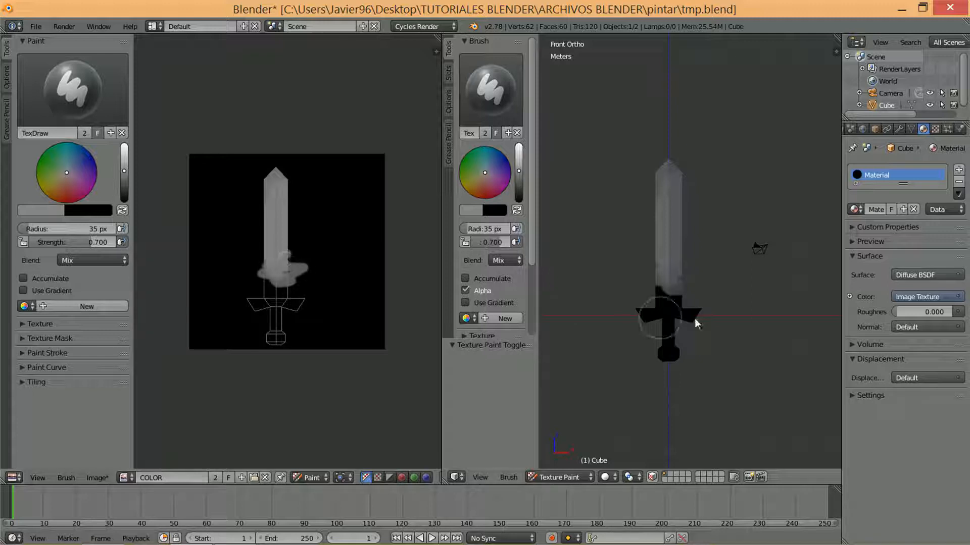
# Return the 3D view to Edit Mode and the image editor to View mode
pyautogui.click(566, 480)
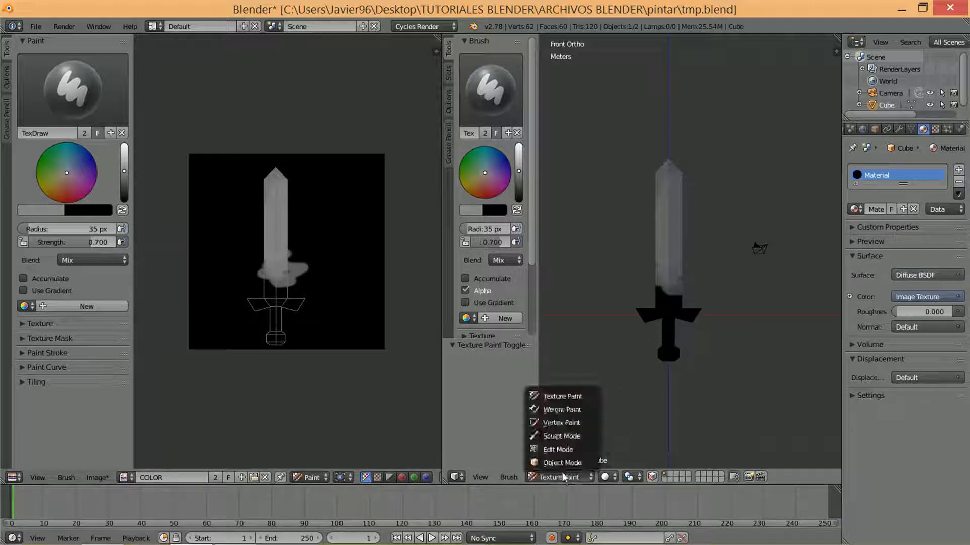
pyautogui.click(559, 450)
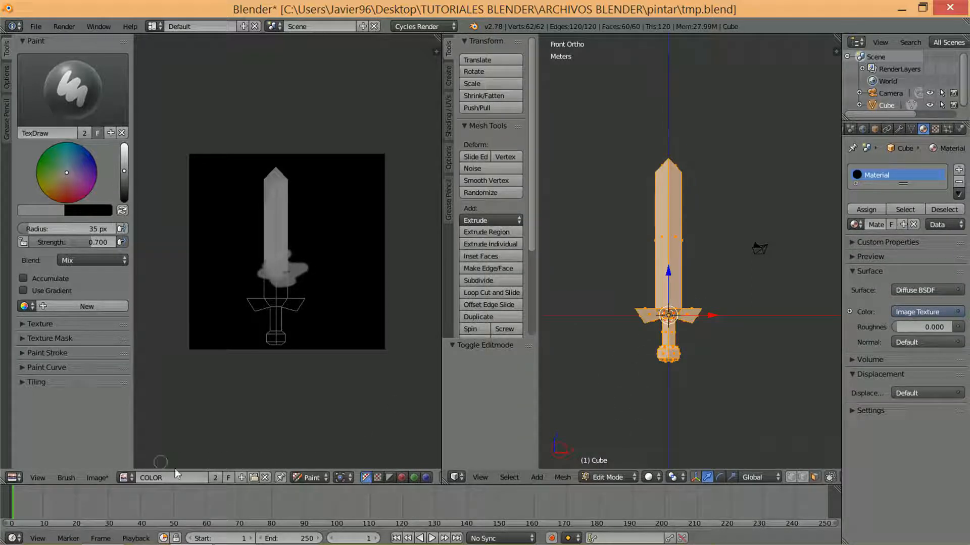
pyautogui.click(311, 477)
pyautogui.click(322, 466)
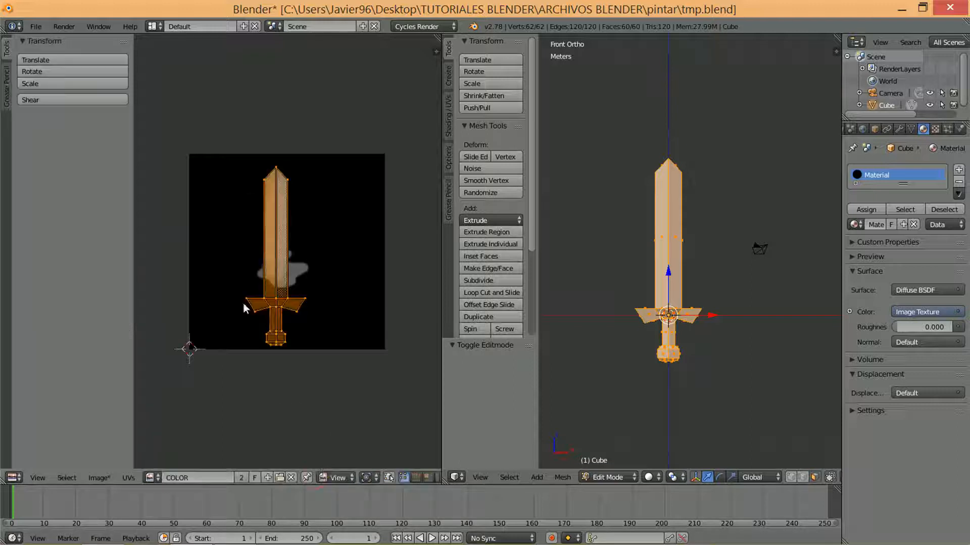
# Export the sword's UV layout as a PNG image named UV in the pintar folder
pyautogui.scroll(3, 267, 283)
pyautogui.scroll(-2, 268, 310)
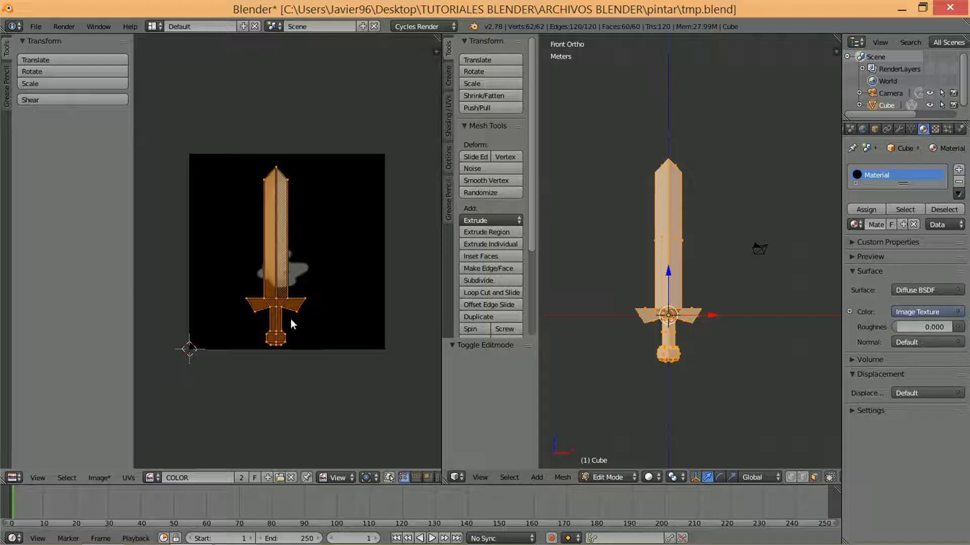
pyautogui.click(128, 479)
pyautogui.click(129, 478)
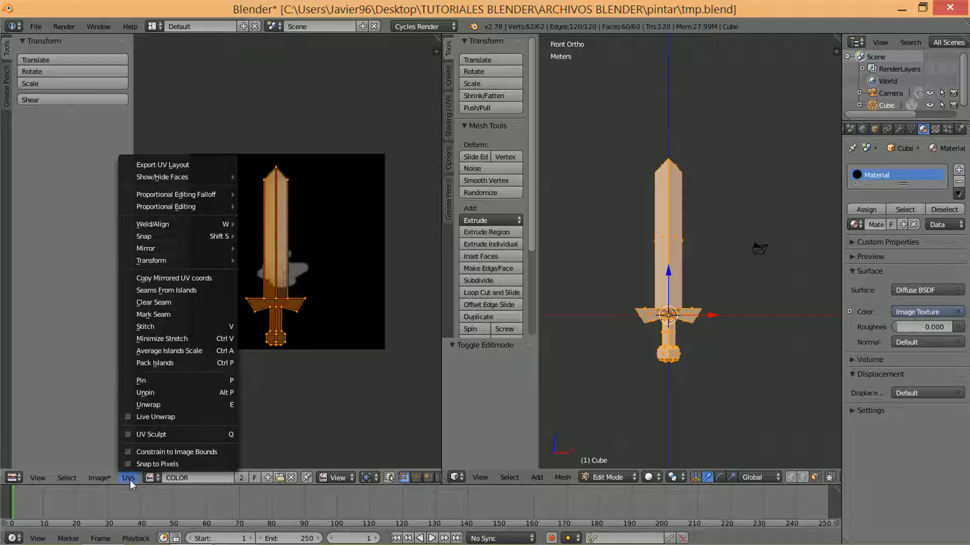
pyautogui.click(184, 167)
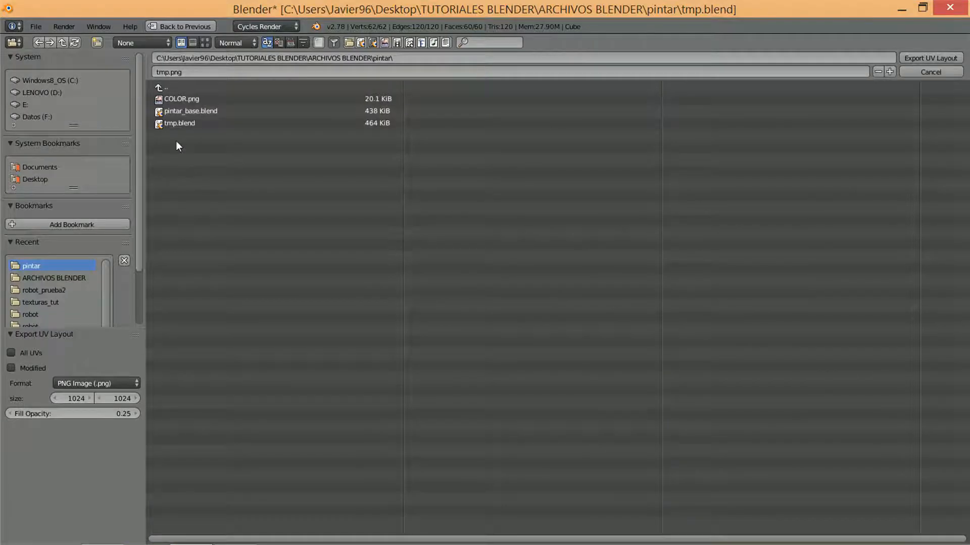
pyautogui.click(181, 75)
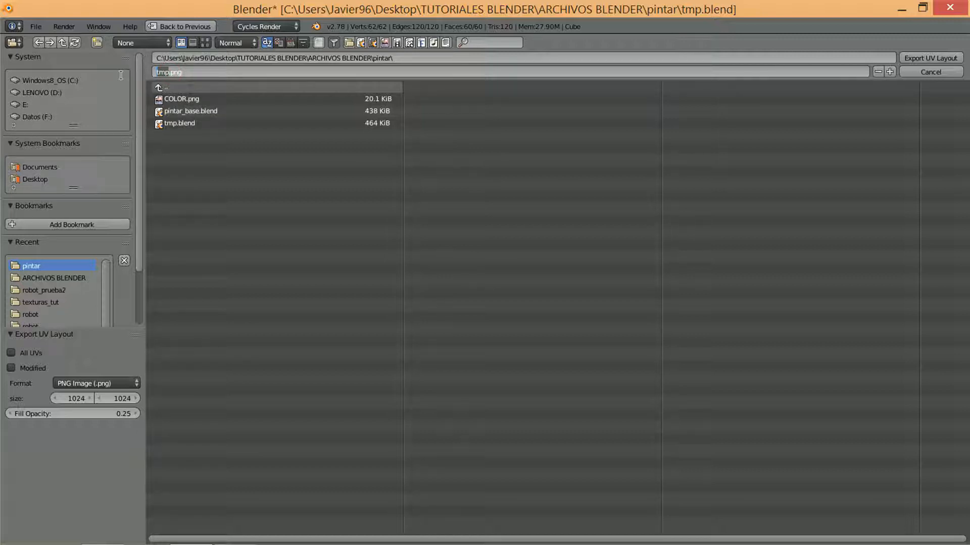
pyautogui.write('UV')
pyautogui.click(916, 59)
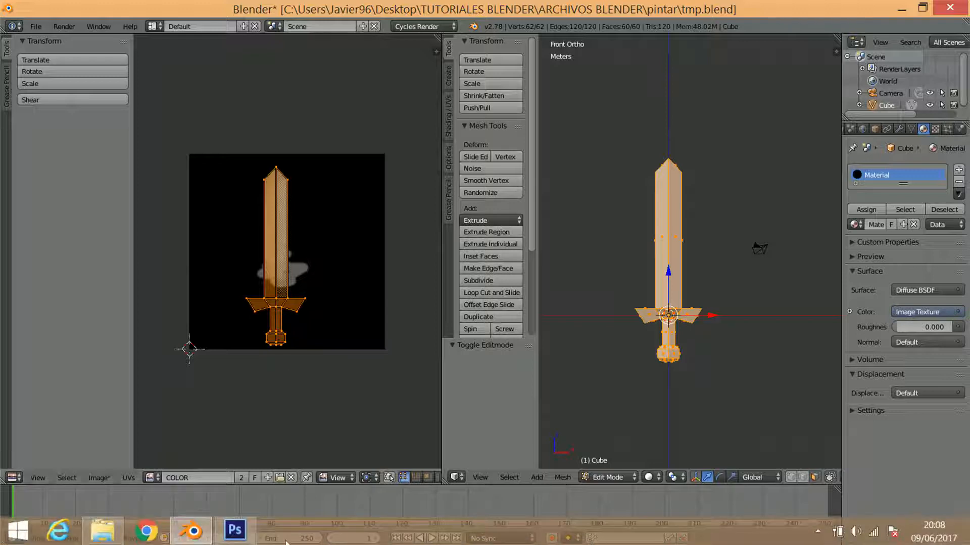
# Switch to Photoshop and open UV.png from the pintar folder, assigning the Adobe RGB (1998) working space
pyautogui.click(235, 529)
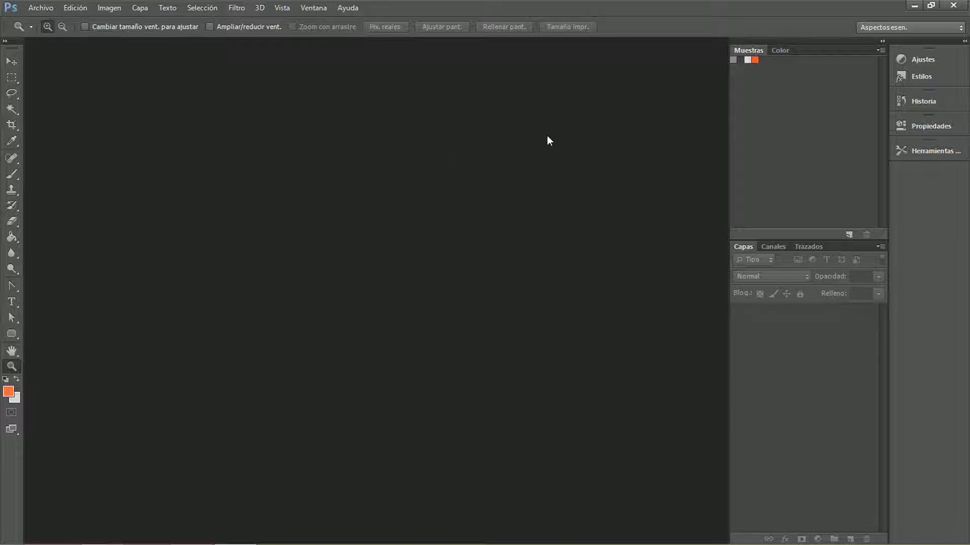
pyautogui.click(40, 8)
pyautogui.click(57, 38)
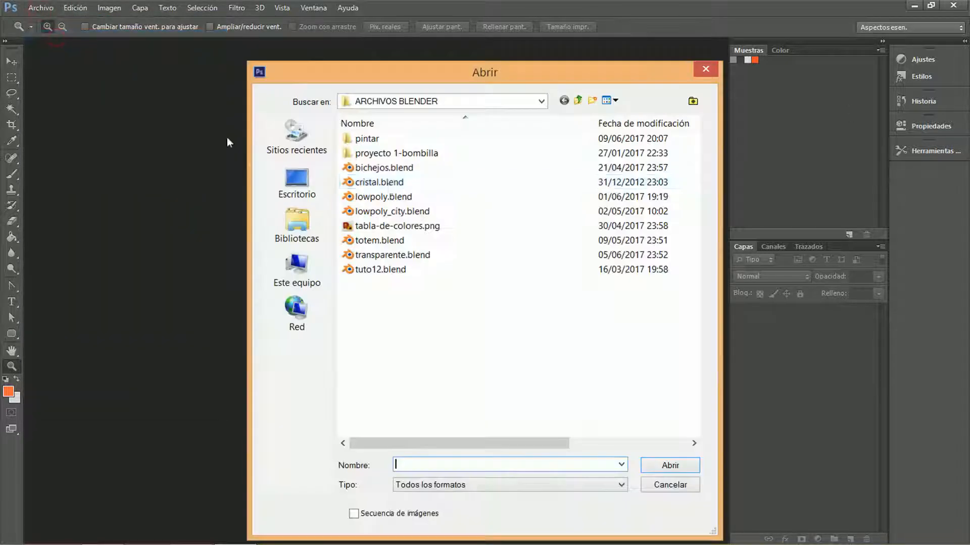
pyautogui.doubleClick(368, 140)
pyautogui.click(351, 163)
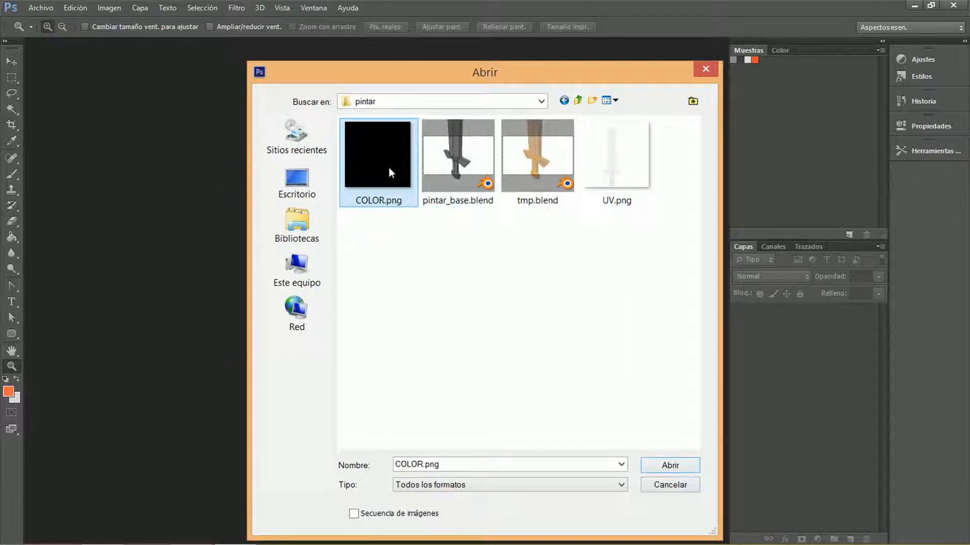
pyautogui.click(614, 162)
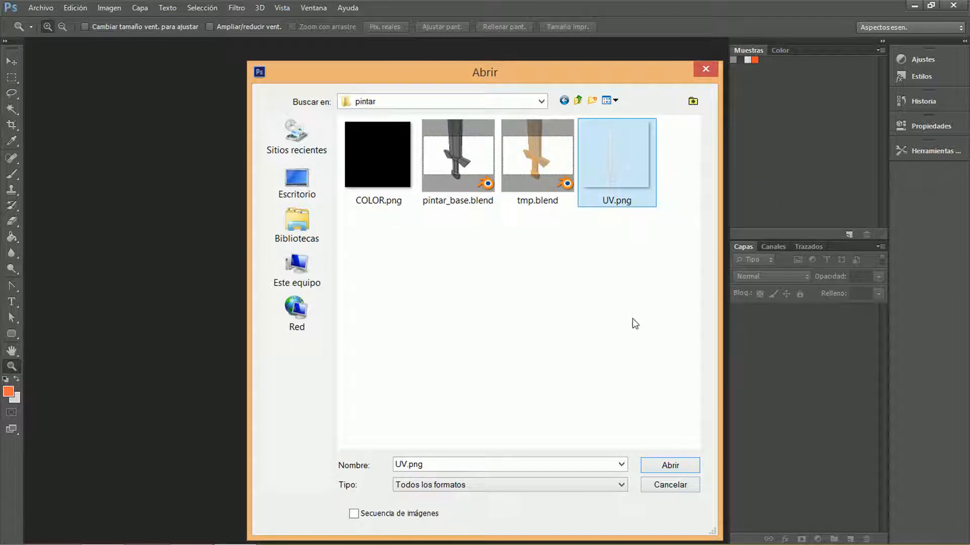
pyautogui.click(656, 465)
pyautogui.press('i')
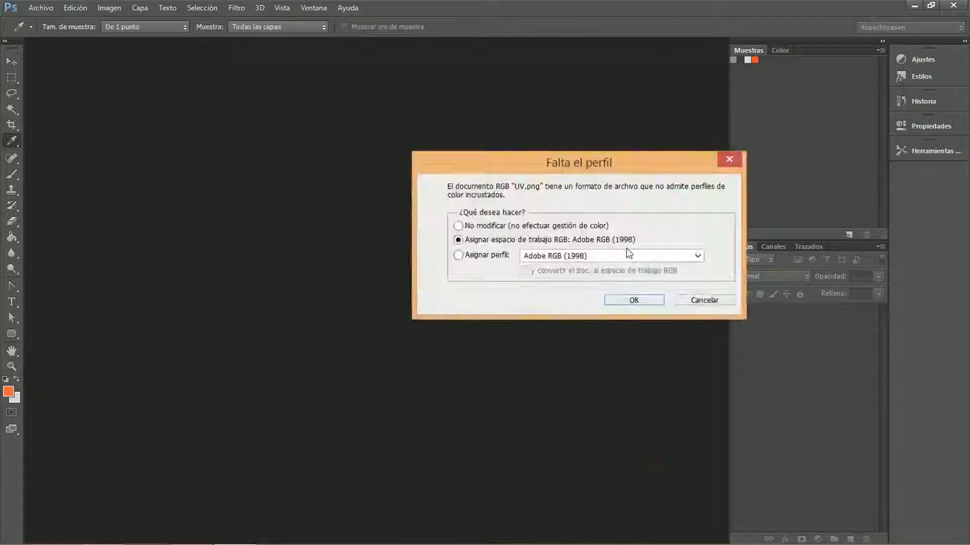
pyautogui.click(633, 300)
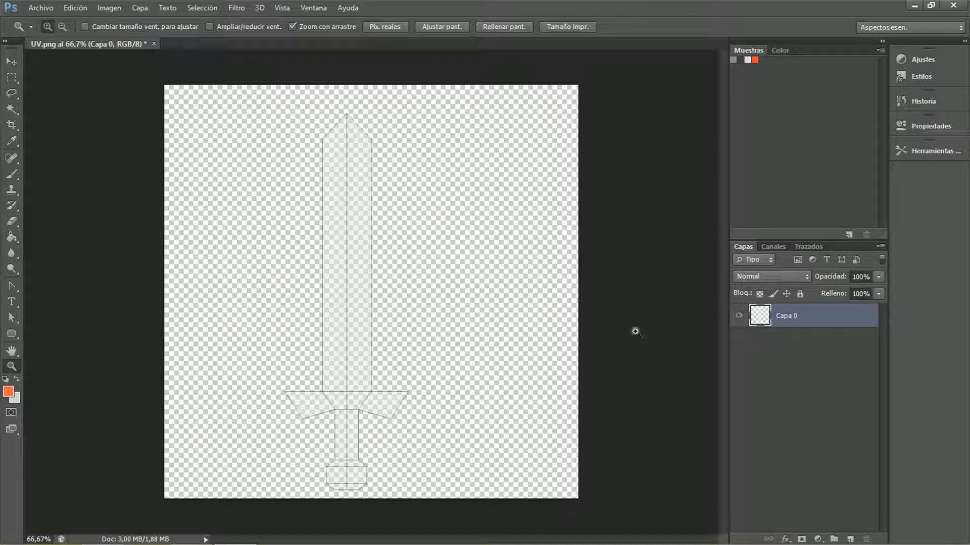
# Add a new layer above the UV layout layer and toggle the layout's visibility off and on
pyautogui.click(851, 540)
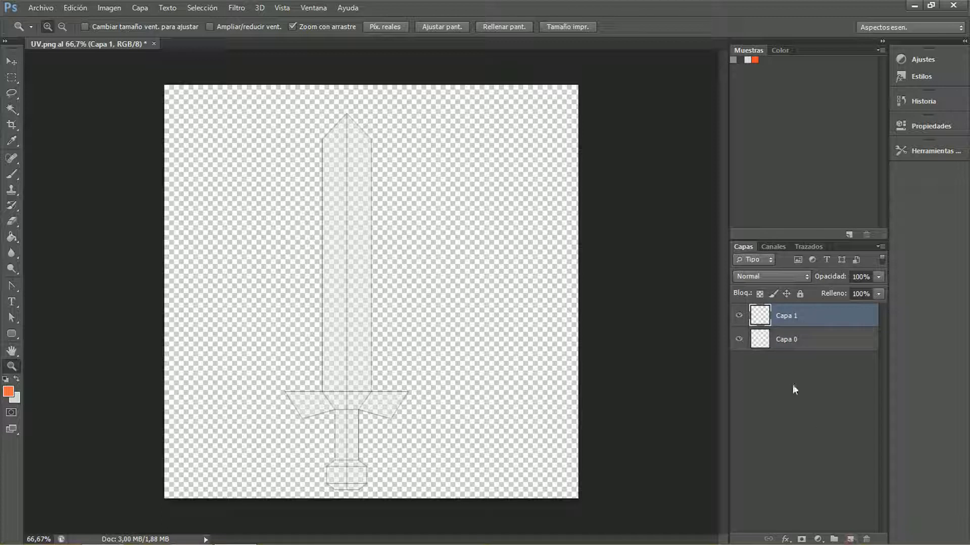
pyautogui.click(740, 340)
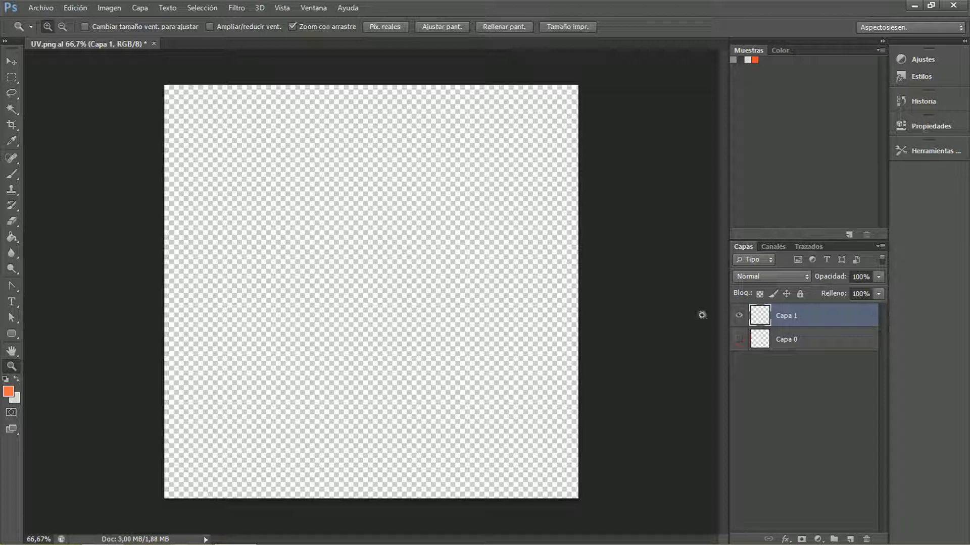
pyautogui.click(737, 340)
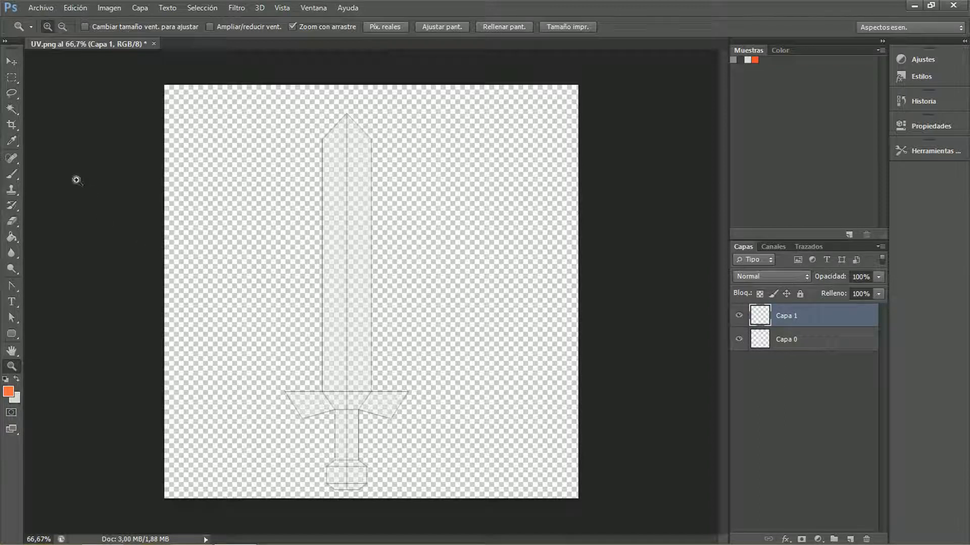
# Paint an orange smiley face beside the sword and an orange stroke on the blade with the Brush tool
pyautogui.click(12, 175)
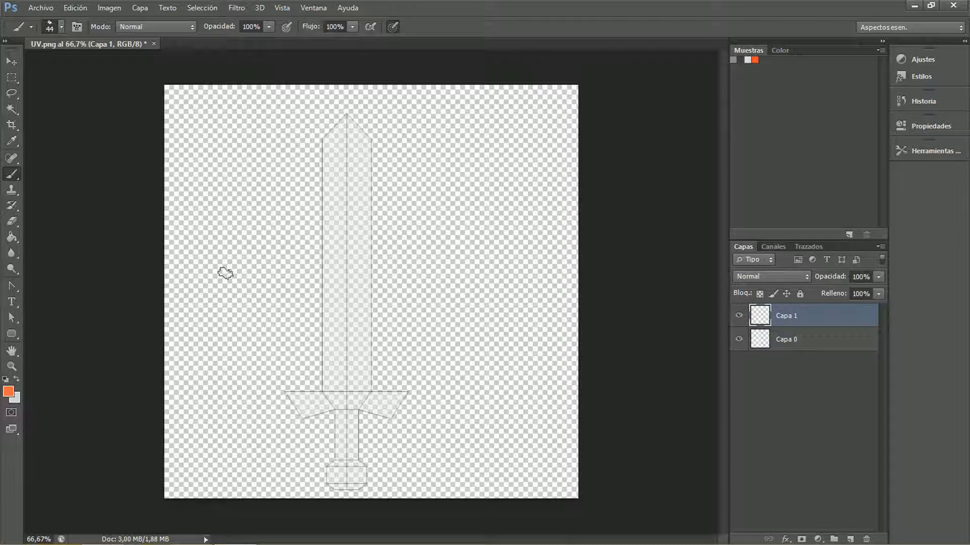
pyautogui.moveTo(214, 139); pyautogui.dragTo(226, 169)
pyautogui.moveTo(252, 133); pyautogui.dragTo(265, 177)
pyautogui.moveTo(208, 217)
pyautogui.mouseDown()
pyautogui.moveTo(264, 233)
pyautogui.moveTo(289, 218)
pyautogui.mouseUp()
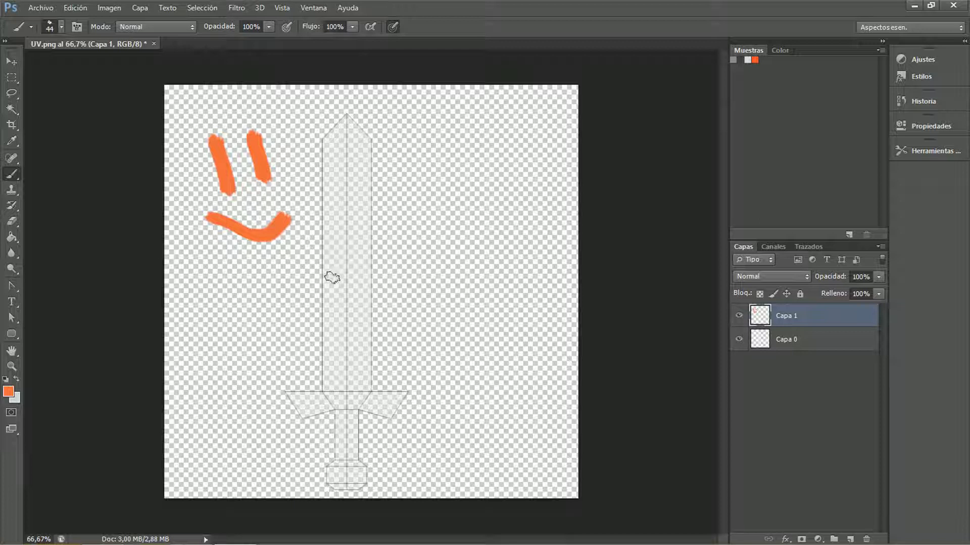
pyautogui.moveTo(326, 296)
pyautogui.mouseDown()
pyautogui.moveTo(340, 273)
pyautogui.moveTo(330, 256)
pyautogui.moveTo(327, 186)
pyautogui.mouseUp()
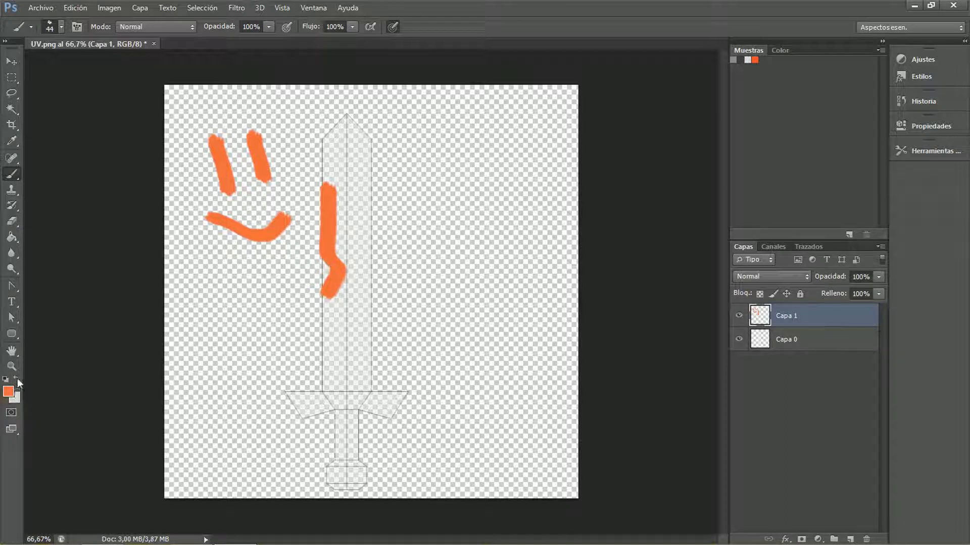
# Paint the whole blade light gray and the guard, grip and pommel orange, running slightly past the UV outline
pyautogui.moveTo(335, 293); pyautogui.dragTo(321, 230)
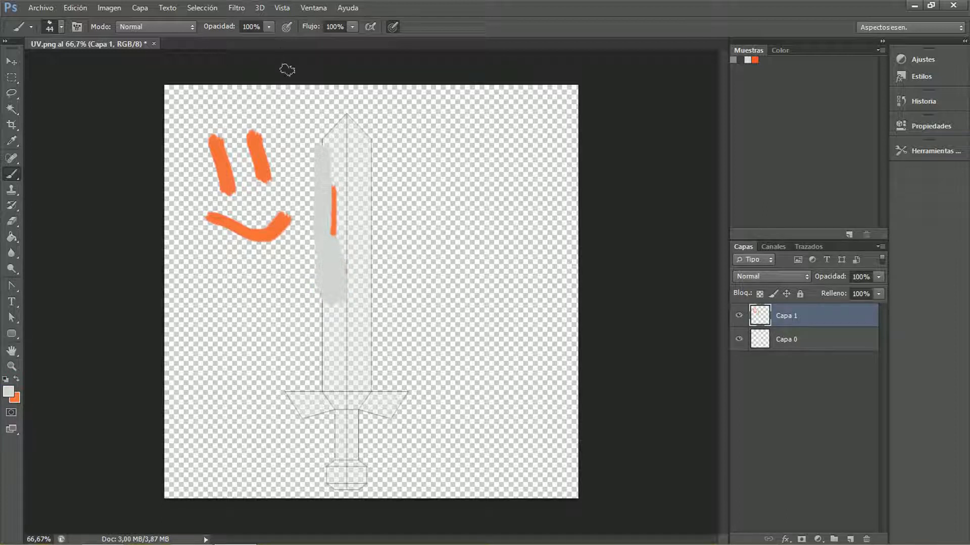
pyautogui.moveTo(341, 195)
pyautogui.mouseDown()
pyautogui.moveTo(329, 145)
pyautogui.moveTo(348, 111)
pyautogui.moveTo(340, 134)
pyautogui.moveTo(356, 173)
pyautogui.moveTo(320, 223)
pyautogui.moveTo(340, 243)
pyautogui.moveTo(359, 234)
pyautogui.moveTo(328, 278)
pyautogui.moveTo(377, 256)
pyautogui.moveTo(340, 303)
pyautogui.moveTo(347, 329)
pyautogui.moveTo(368, 313)
pyautogui.moveTo(370, 388)
pyautogui.moveTo(329, 385)
pyautogui.moveTo(342, 390)
pyautogui.moveTo(351, 357)
pyautogui.moveTo(334, 346)
pyautogui.moveTo(321, 362)
pyautogui.mouseUp()
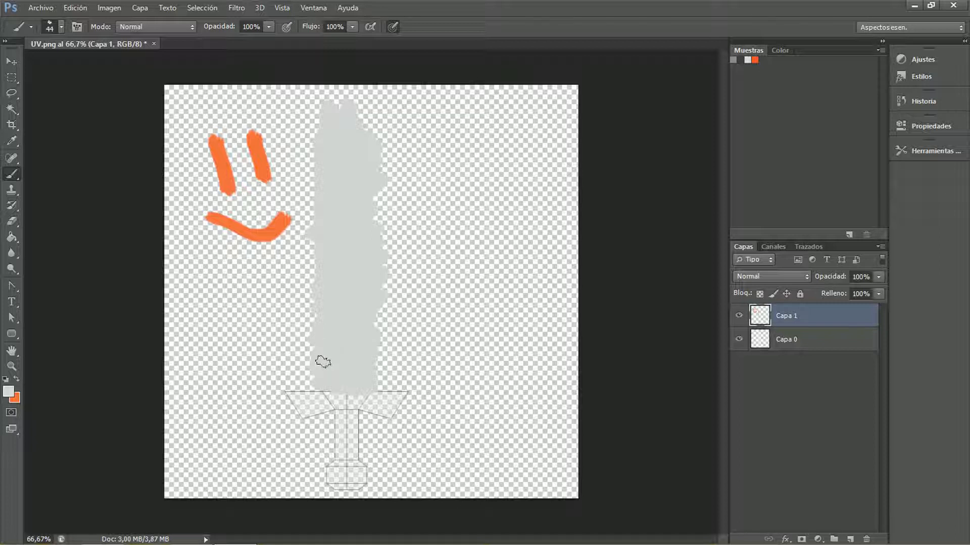
pyautogui.click(19, 380)
pyautogui.moveTo(376, 404)
pyautogui.mouseDown()
pyautogui.moveTo(302, 409)
pyautogui.moveTo(279, 385)
pyautogui.moveTo(411, 393)
pyautogui.moveTo(390, 413)
pyautogui.moveTo(384, 404)
pyautogui.moveTo(336, 424)
pyautogui.moveTo(359, 423)
pyautogui.moveTo(325, 445)
pyautogui.moveTo(356, 442)
pyautogui.moveTo(317, 473)
pyautogui.moveTo(352, 463)
pyautogui.moveTo(363, 470)
pyautogui.moveTo(353, 480)
pyautogui.moveTo(371, 474)
pyautogui.moveTo(347, 487)
pyautogui.mouseUp()
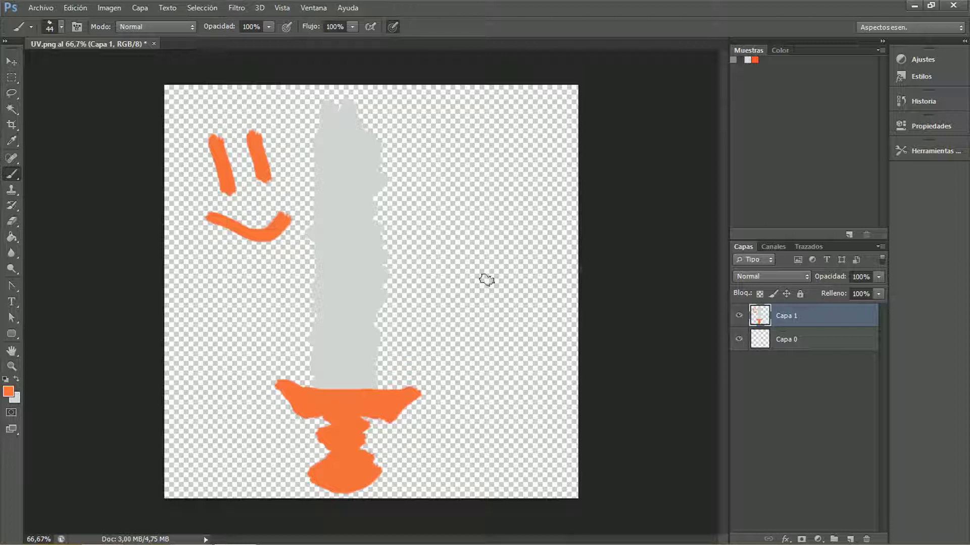
# Move the painted layer Capa 1 beneath the UV layout layer and touch up the guard's lower edge in orange
pyautogui.moveTo(756, 323); pyautogui.dragTo(786, 343)
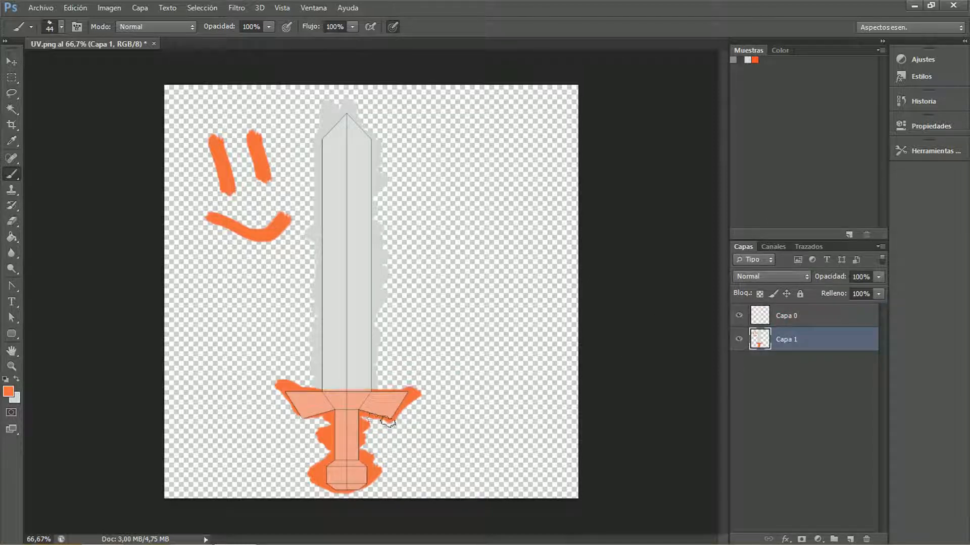
pyautogui.moveTo(331, 416); pyautogui.dragTo(299, 417)
# Hide the UV layout layer and save the painting as a PNG over COLOR.png in the pintar folder
pyautogui.click(740, 316)
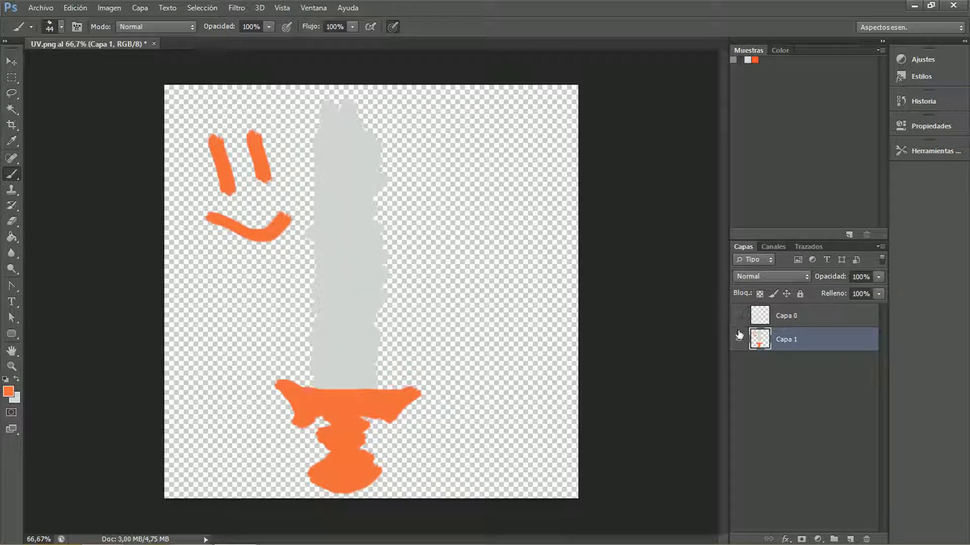
pyautogui.click(41, 8)
pyautogui.click(134, 191)
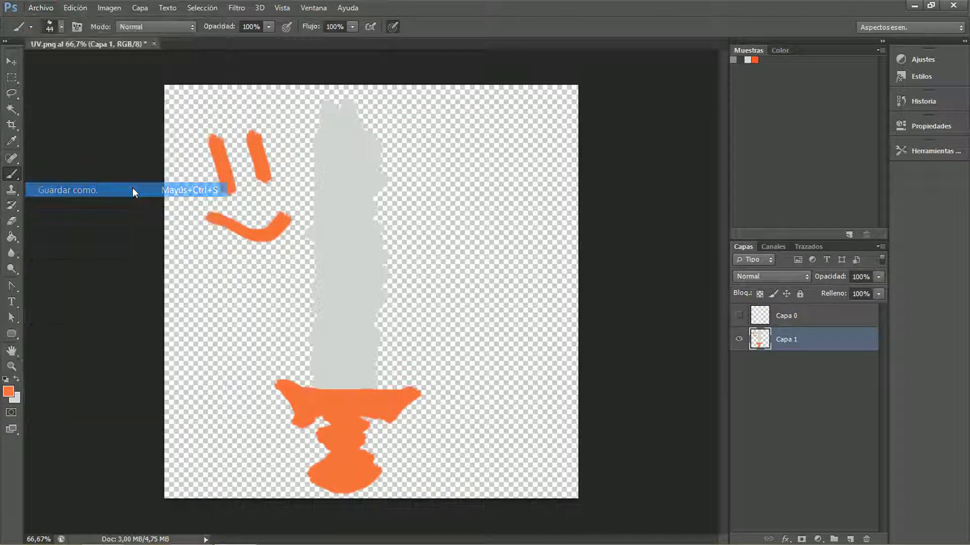
pyautogui.click(472, 358)
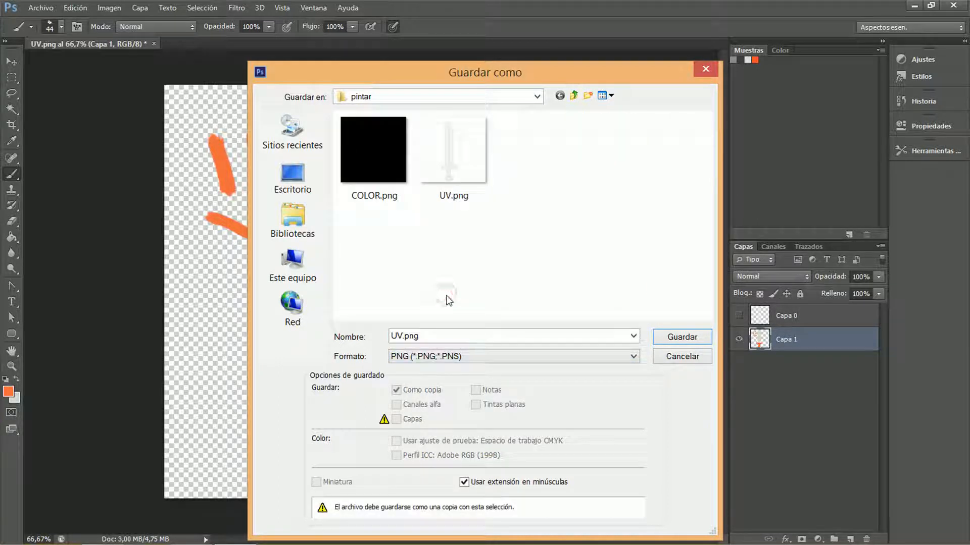
pyautogui.click(368, 168)
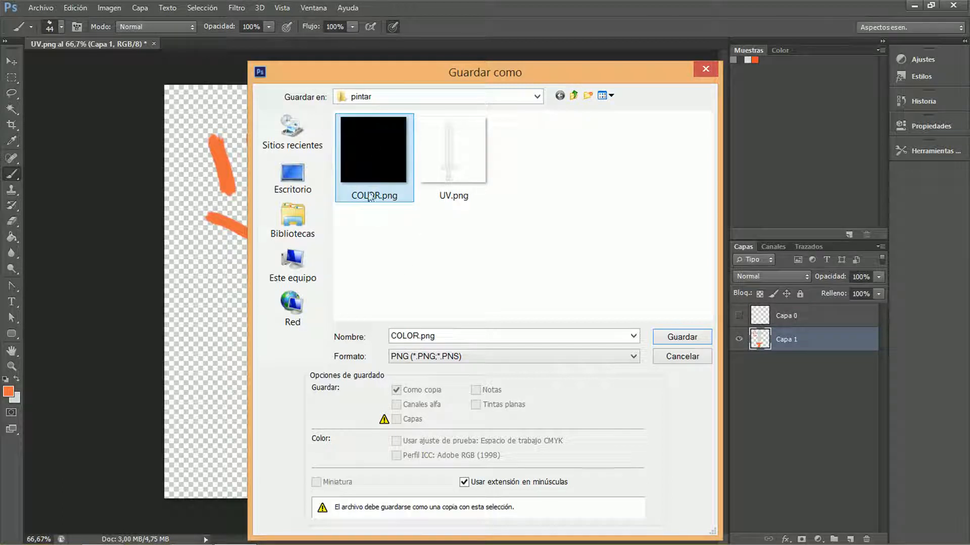
pyautogui.moveTo(384, 78); pyautogui.dragTo(354, 122)
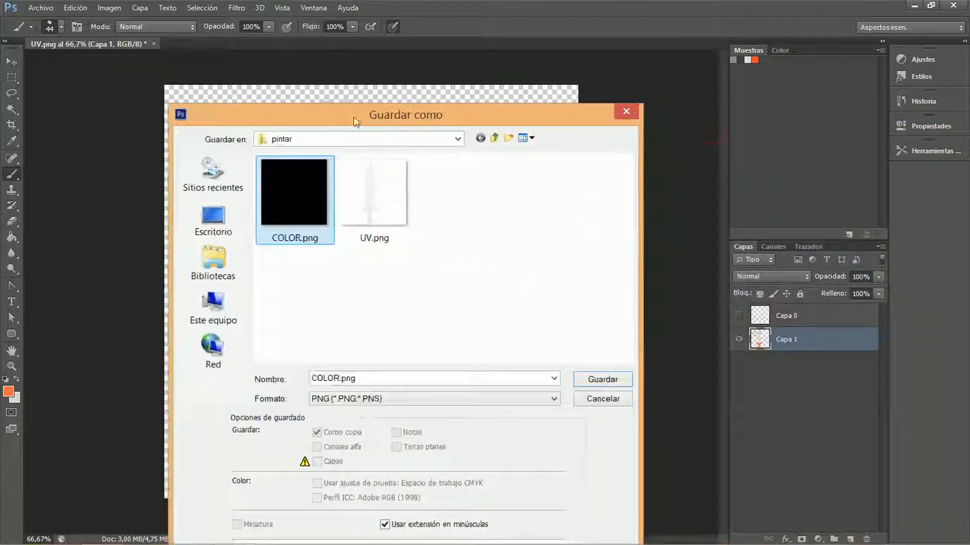
pyautogui.click(599, 380)
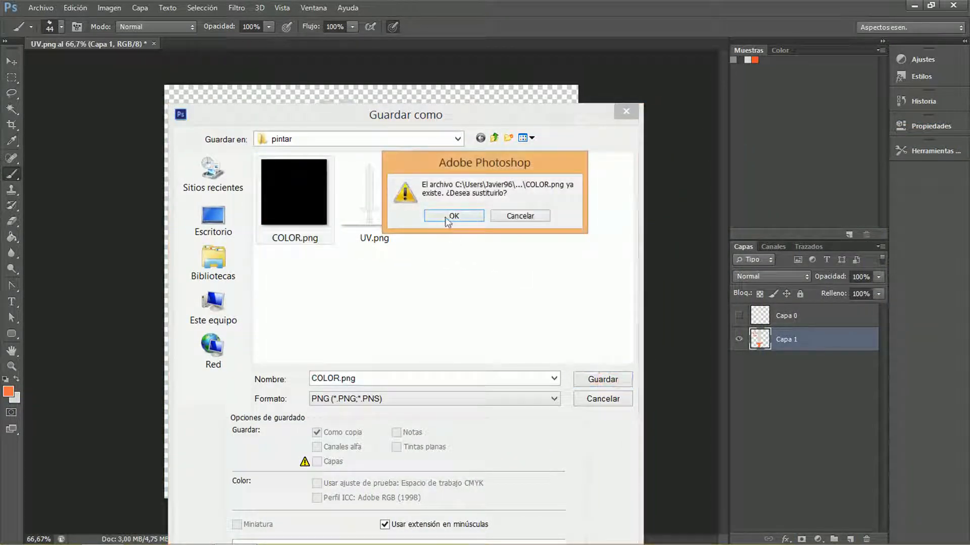
pyautogui.click(450, 218)
pyautogui.click(616, 202)
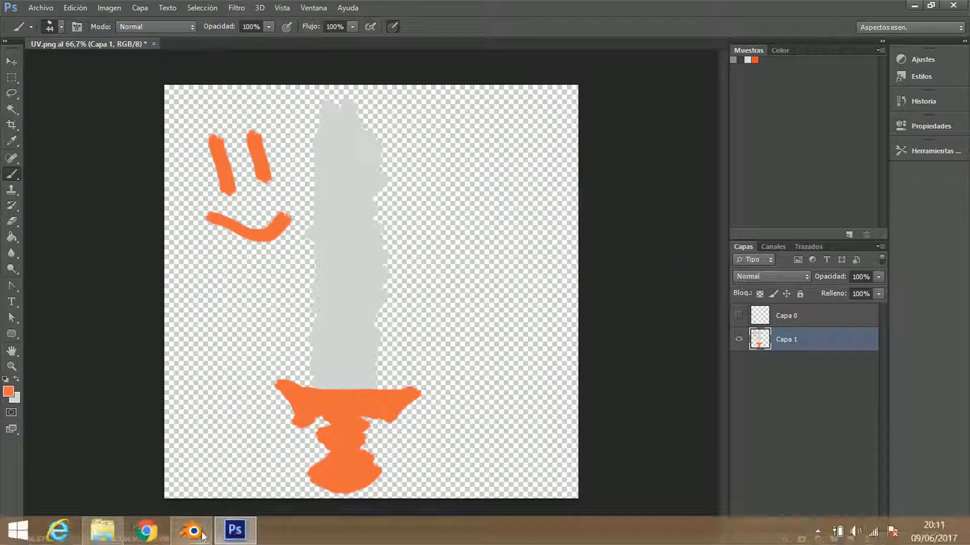
# Switch to Blender and reload the COLOR image from disk in the image editor
pyautogui.click(203, 537)
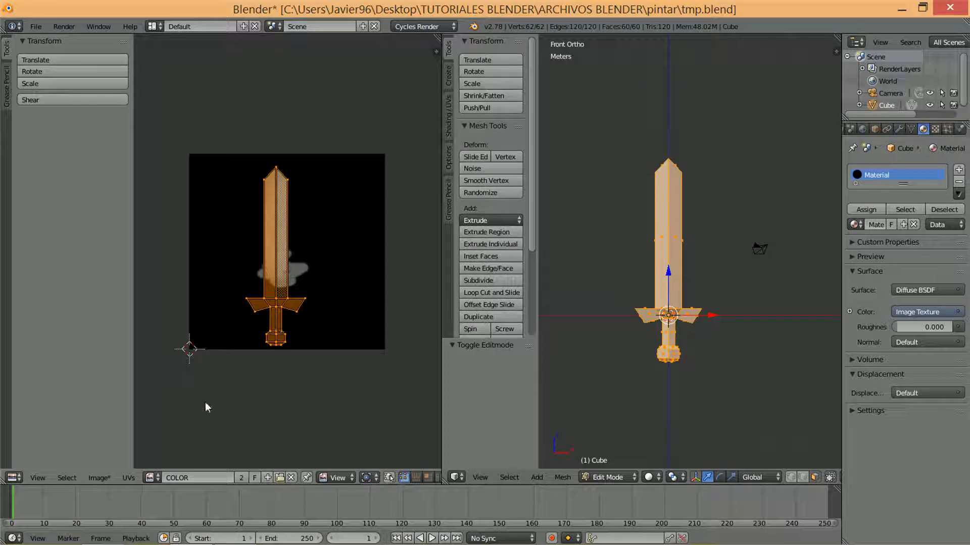
pyautogui.click(99, 478)
pyautogui.hotkey('alt', 'r')
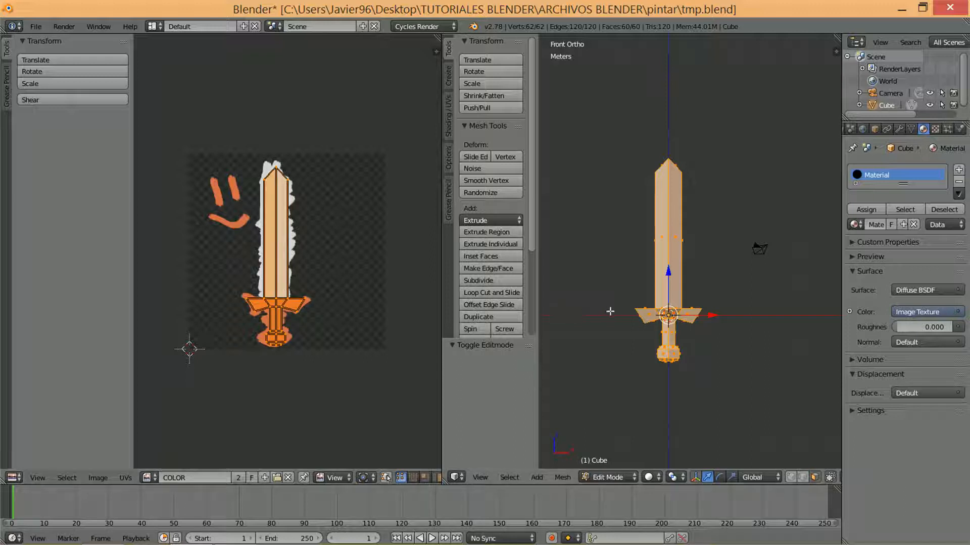
# Set the 3D view's shading to Texture and inspect the sword from an angle
pyautogui.click(652, 478)
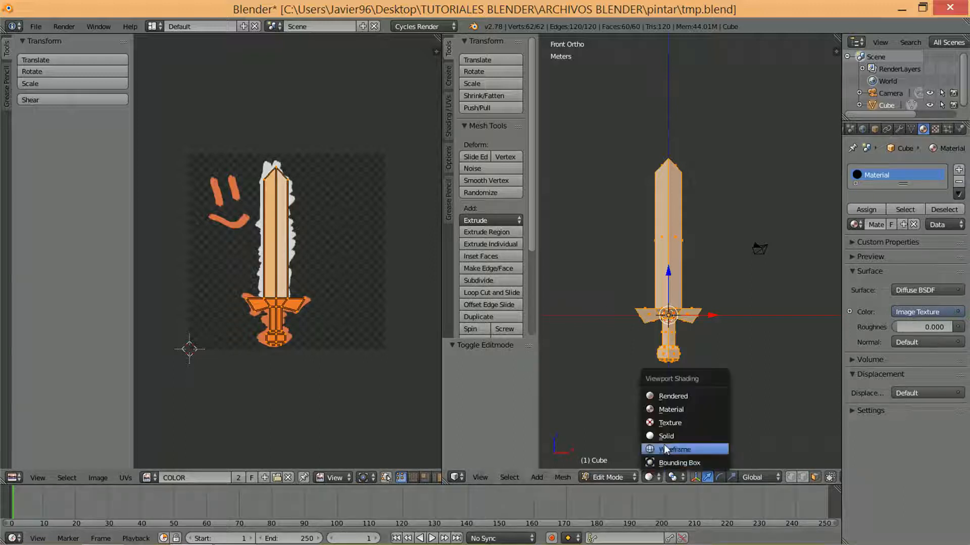
pyautogui.click(669, 424)
pyautogui.moveTo(732, 284); pyautogui.dragTo(747, 353, button='middle')
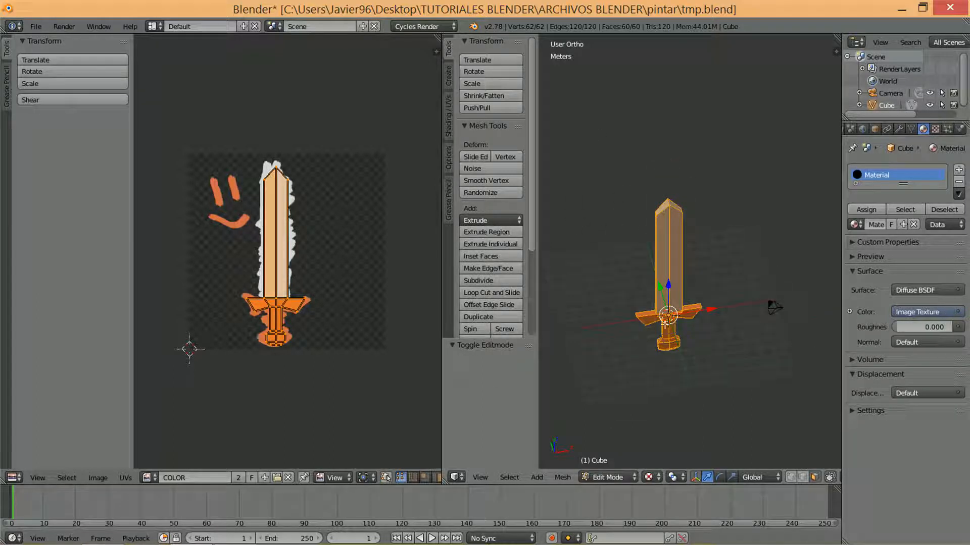